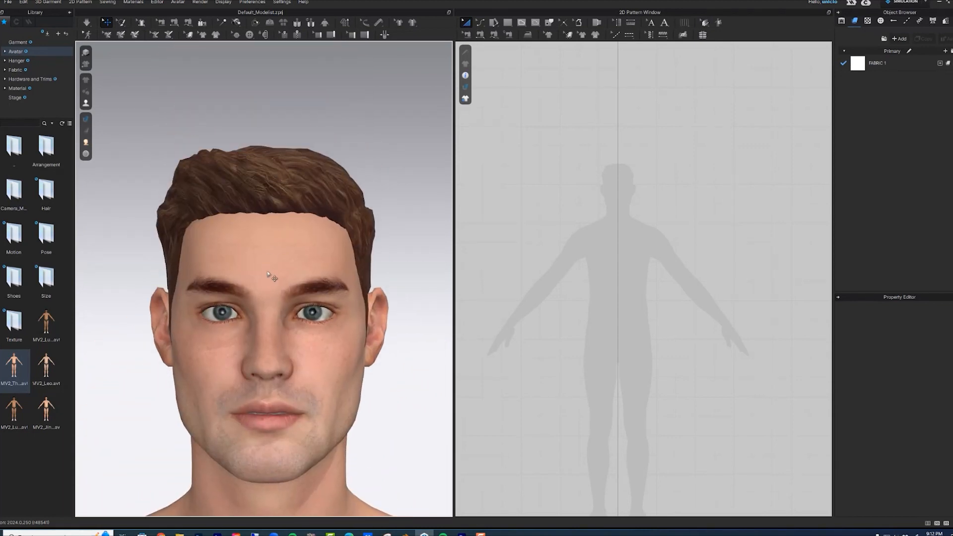
# View the image files available for the avatar's face texture, and close the file browser without choosing one.
pyautogui.click(267, 273)
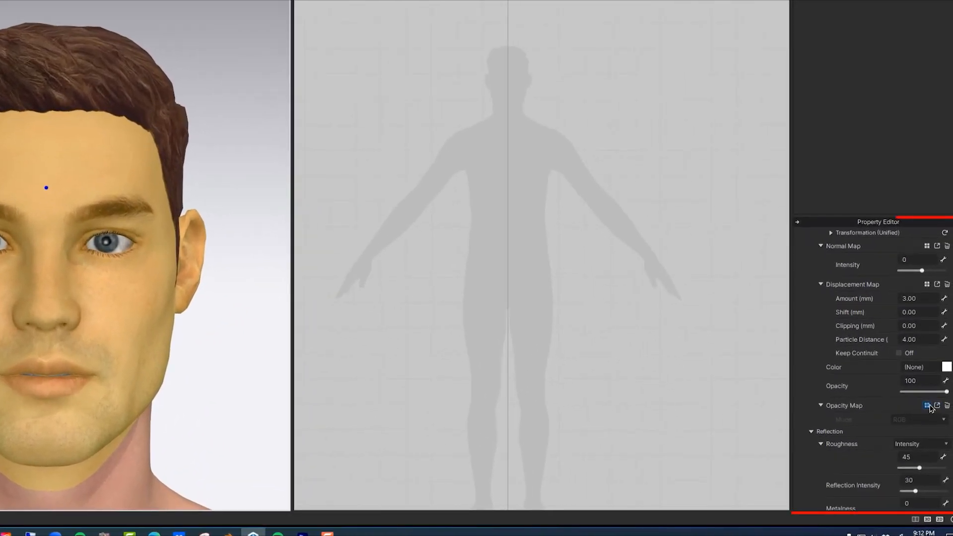
pyautogui.scroll(5, 929, 407)
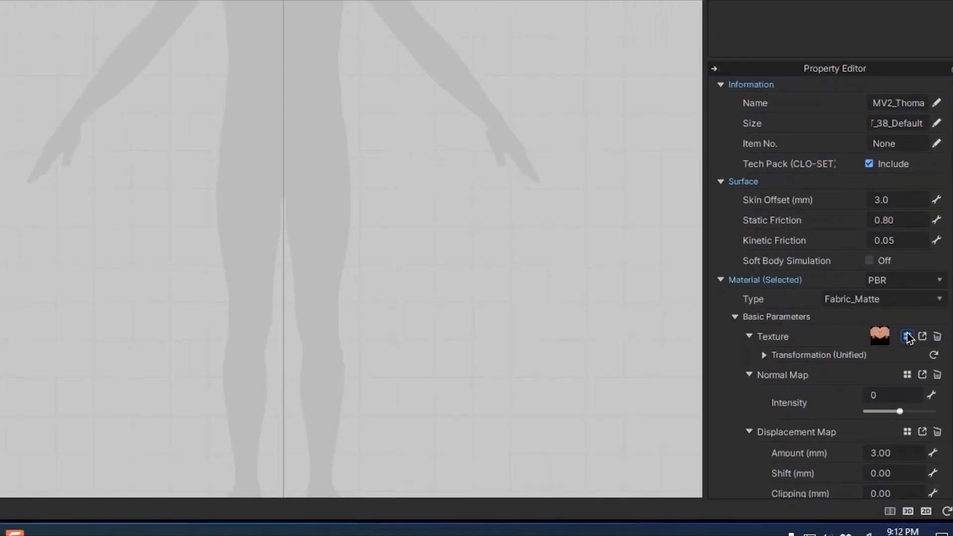
pyautogui.click(908, 337)
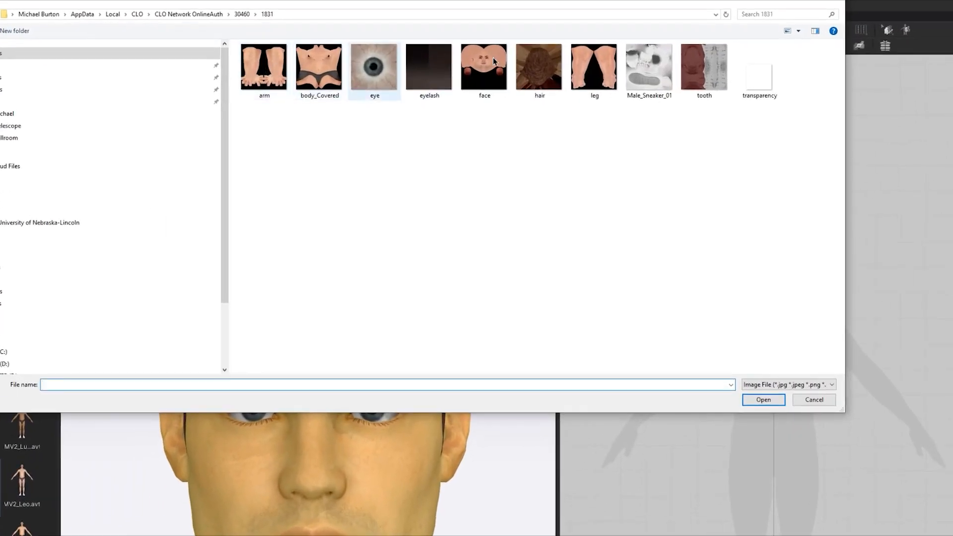
pyautogui.click(766, 401)
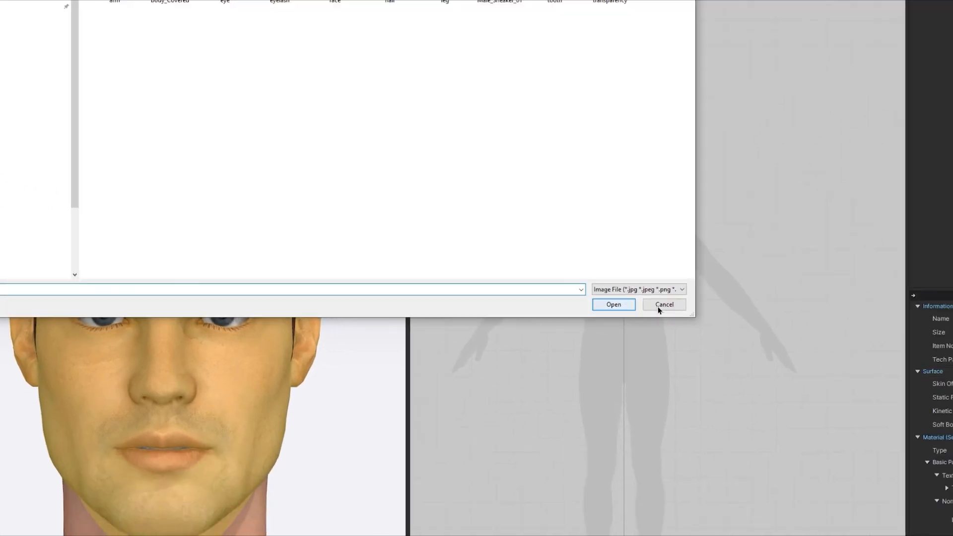
pyautogui.click(808, 402)
# Remove the texture from the avatar's hair and set the hair colour to coral red.
pyautogui.click(53, 33)
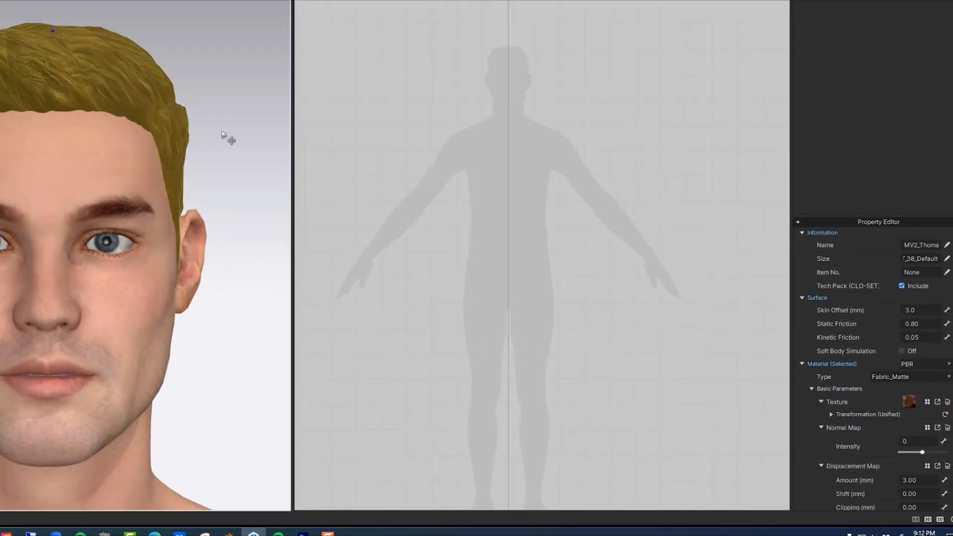
pyautogui.click(948, 402)
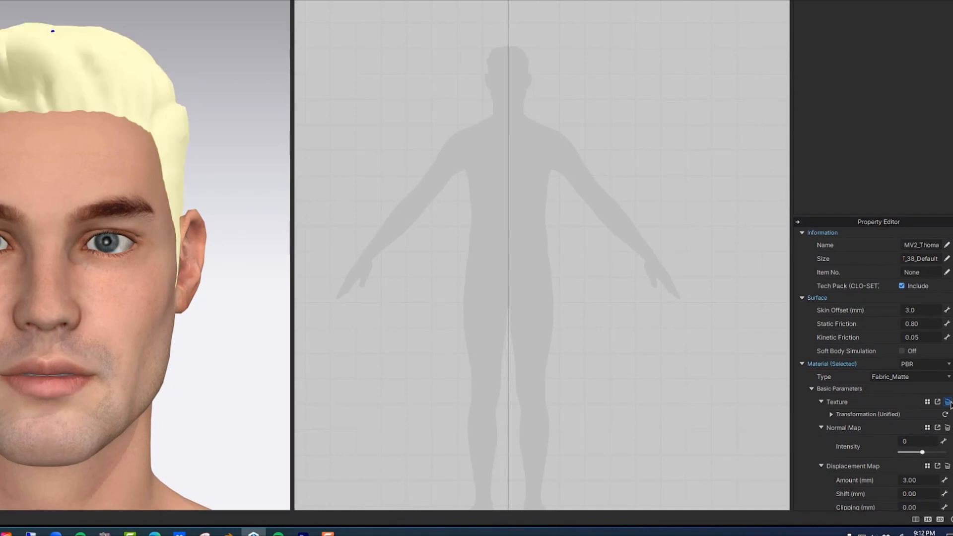
pyautogui.scroll(-3, 936, 426)
pyautogui.click(947, 458)
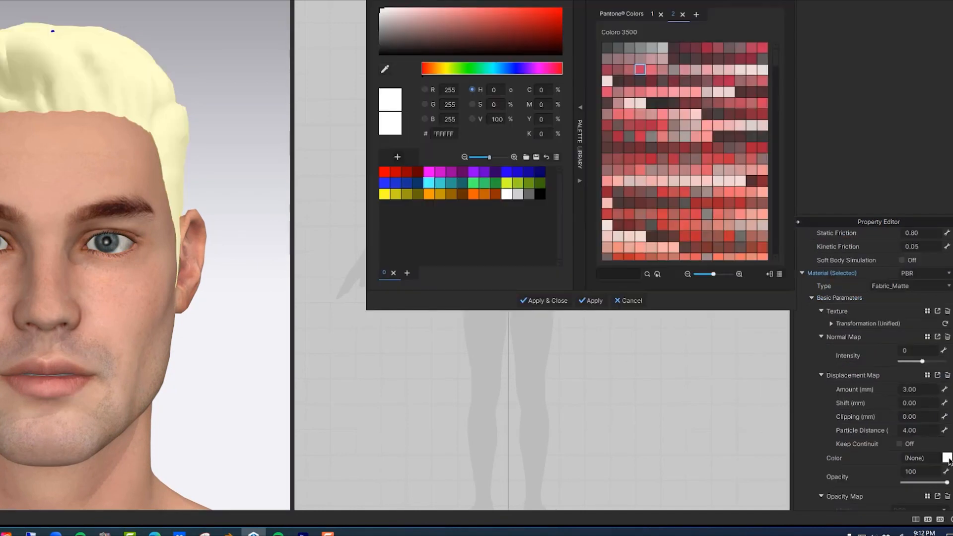
pyautogui.click(674, 160)
pyautogui.moveTo(509, 22); pyautogui.dragTo(507, 14)
pyautogui.click(555, 301)
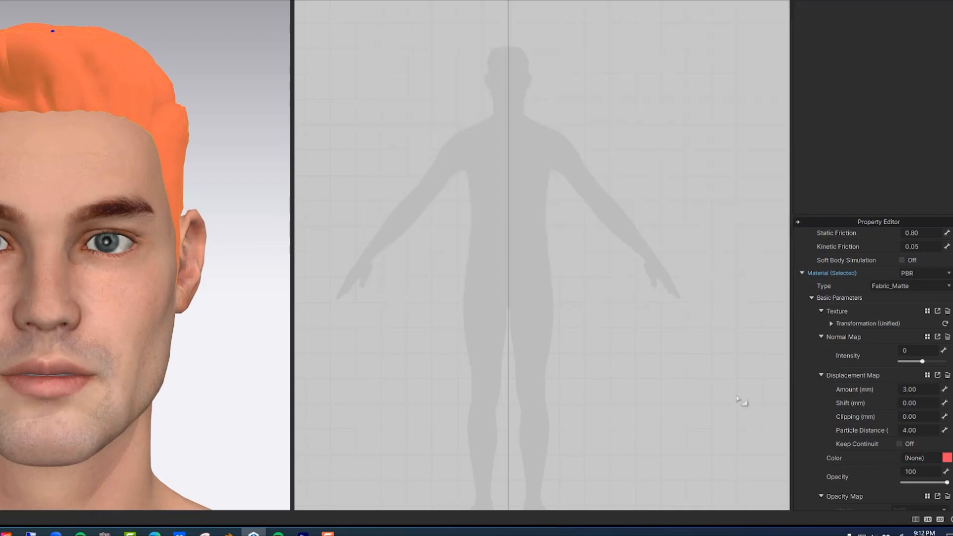
# Adjust the hair material's roughness and reflection to give it a glossy finish.
pyautogui.scroll(-3, 883, 462)
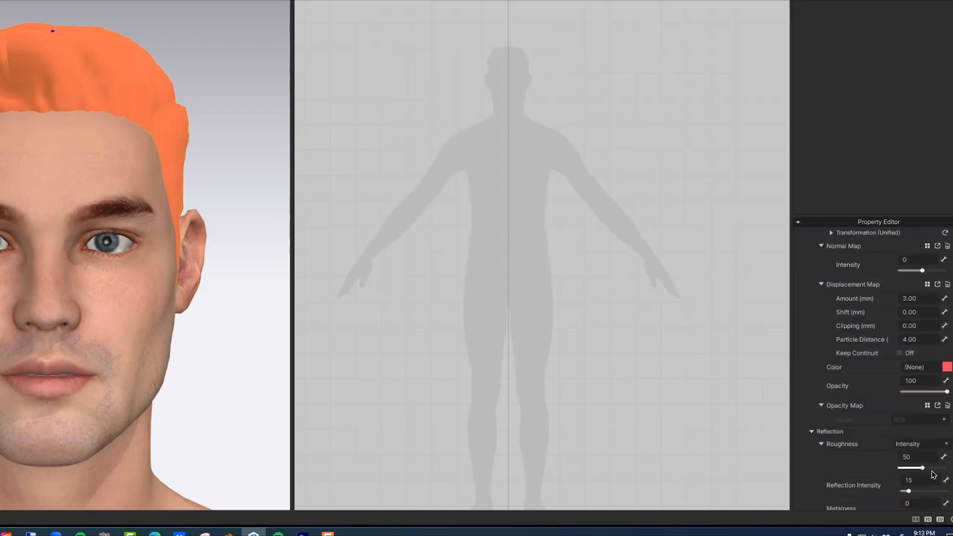
pyautogui.moveTo(922, 468); pyautogui.dragTo(938, 494)
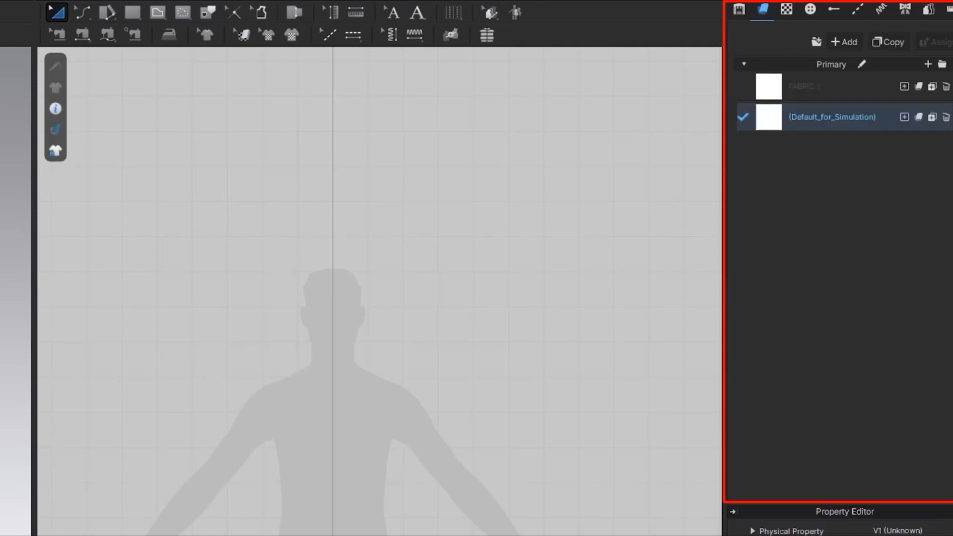
# Add the Cotton_Canvas fabric from the library to the project's fabric list and open its name for editing.
pyautogui.moveTo(907, 282); pyautogui.dragTo(907, 283)
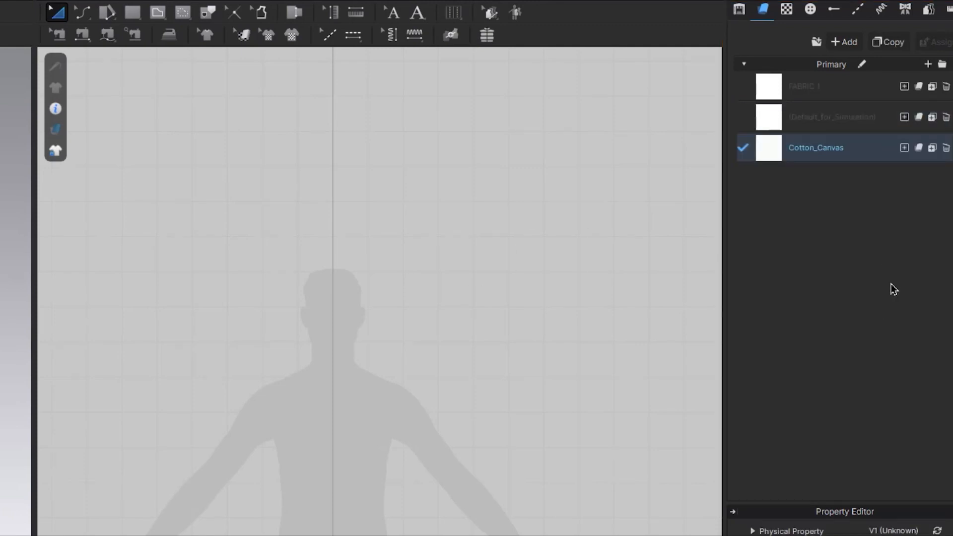
pyautogui.doubleClick(814, 148)
pyautogui.click(803, 162)
pyautogui.doubleClick(770, 145)
pyautogui.click(801, 261)
pyautogui.click(795, 118)
# View the project's button and topstitch lists, and return to the fabric list.
pyautogui.click(810, 10)
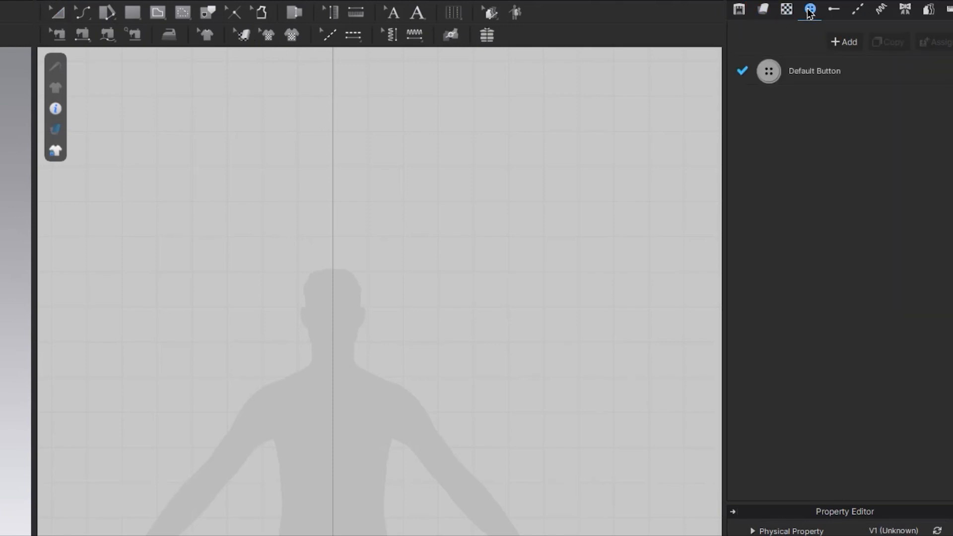
pyautogui.click(835, 12)
pyautogui.click(857, 12)
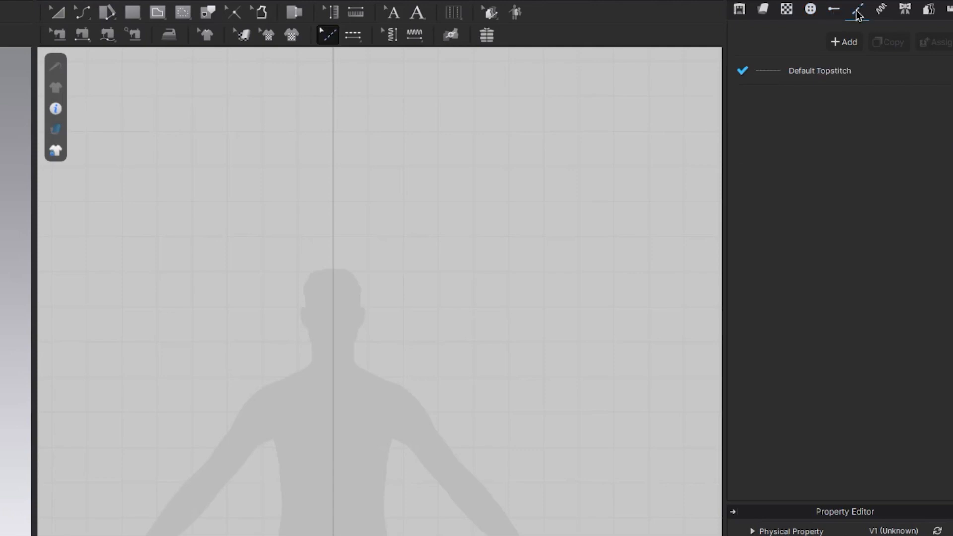
pyautogui.click(881, 11)
pyautogui.click(763, 9)
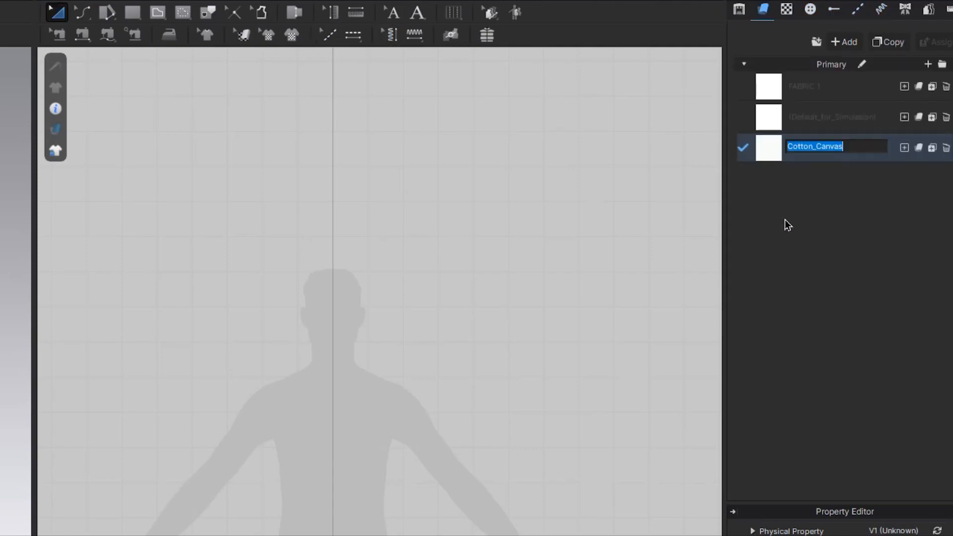
pyautogui.click(796, 117)
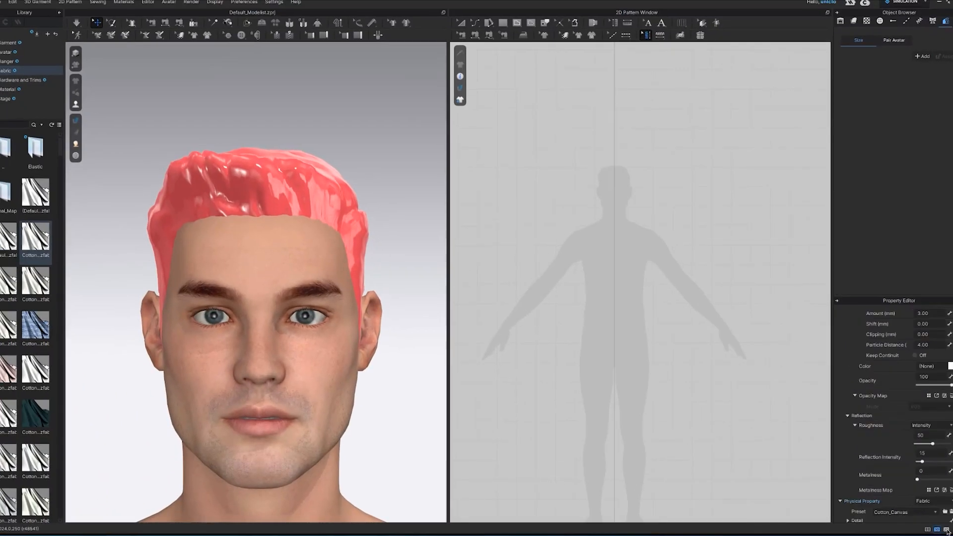
# Try the 2D-only, 3D-only and split window layouts, finishing with only the 3D window displayed.
pyautogui.click(911, 519)
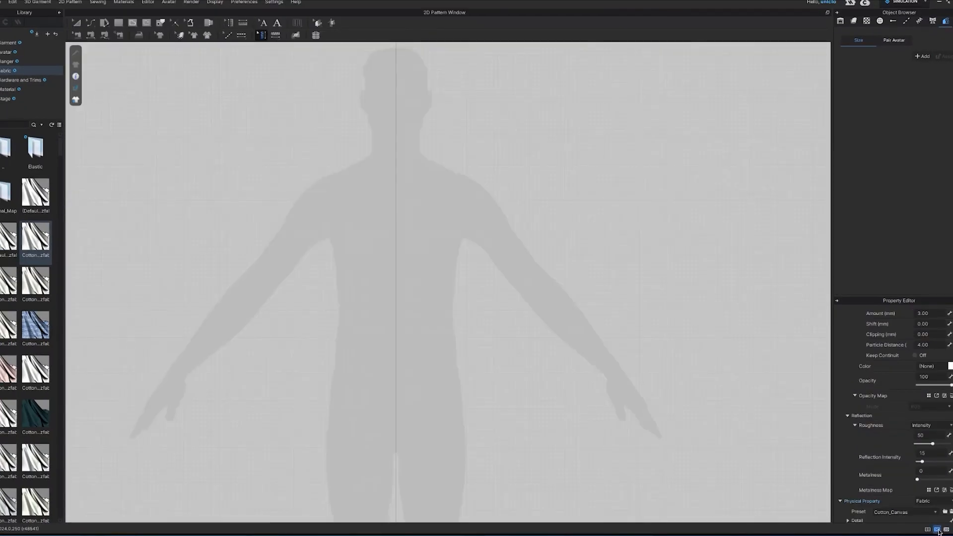
pyautogui.click(937, 529)
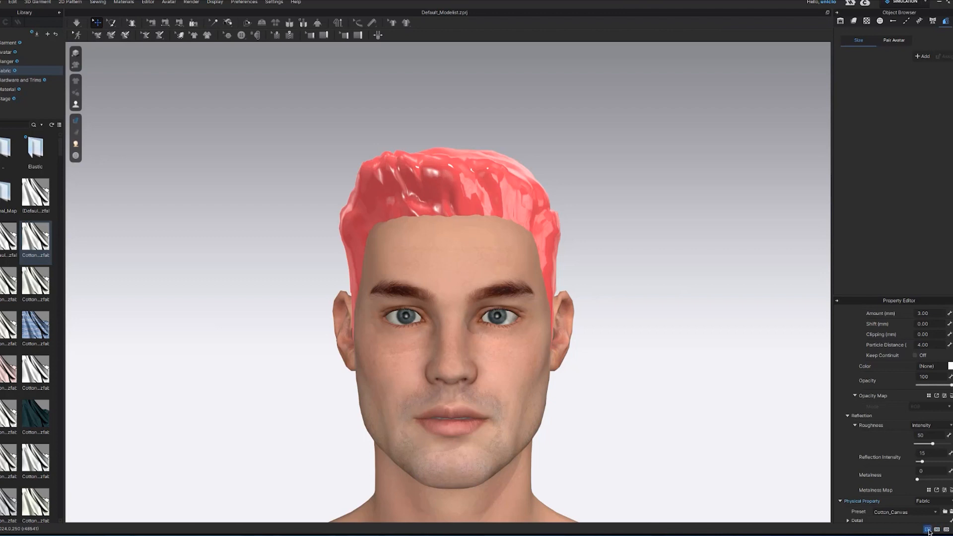
pyautogui.click(928, 530)
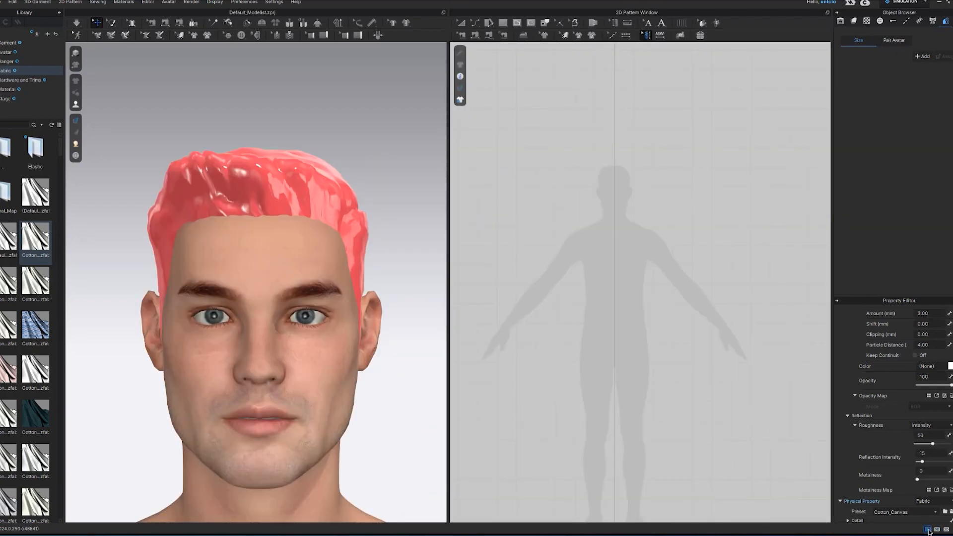
pyautogui.click(929, 530)
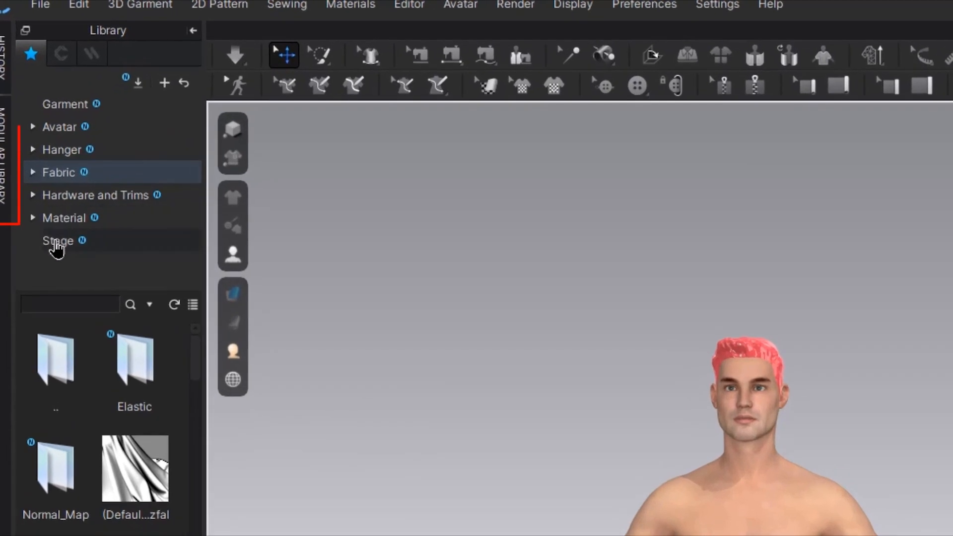
# Open the Modular Library and browse to the blocks under Men > Bottoms > Trousers.
pyautogui.click(4, 174)
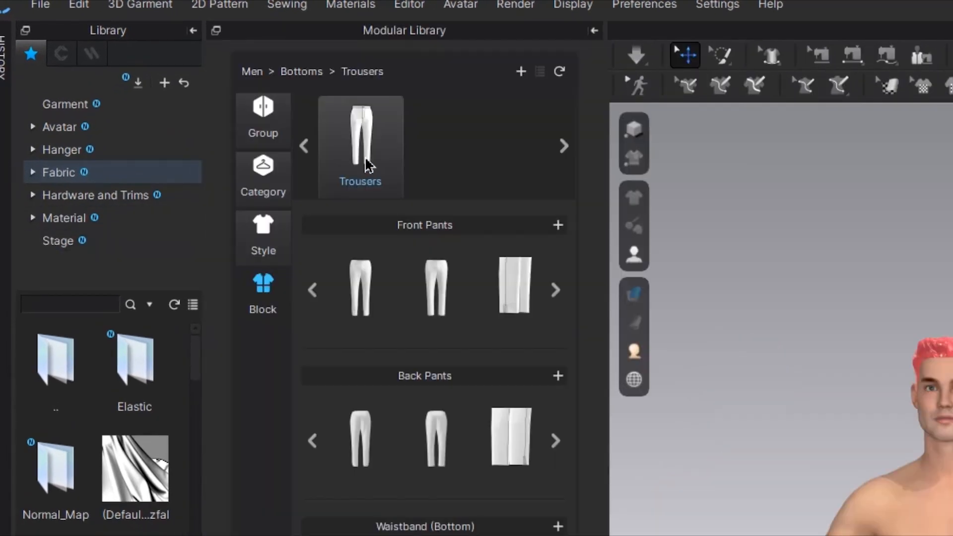
pyautogui.click(263, 130)
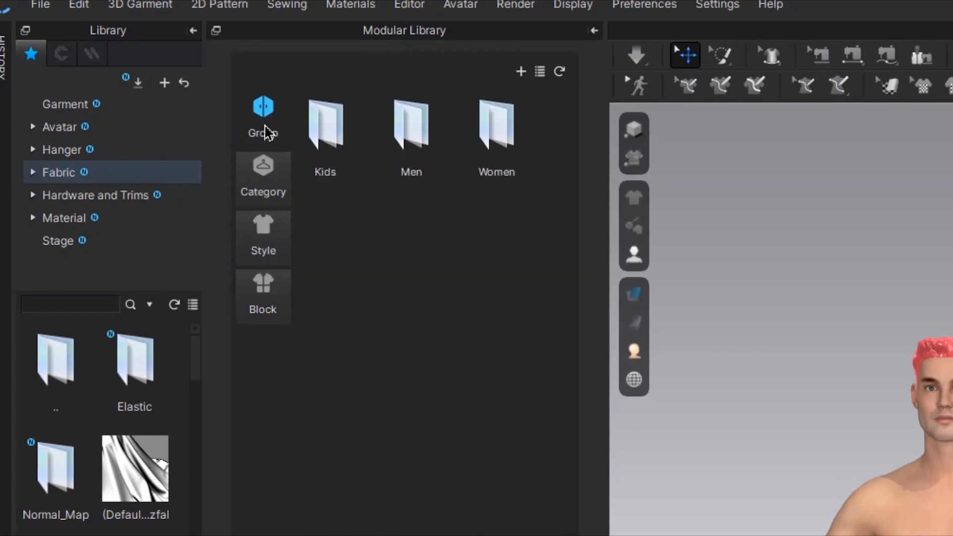
pyautogui.click(395, 137)
pyautogui.click(329, 122)
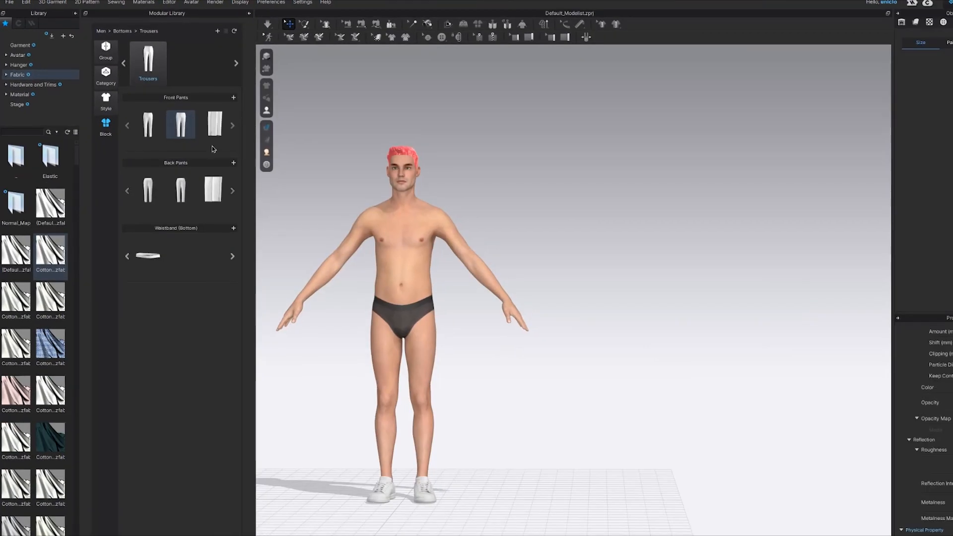
# Assemble trousers on the avatar from the second front pants block, second back pants block and the waistband, and simulate them.
pyautogui.click(435, 287)
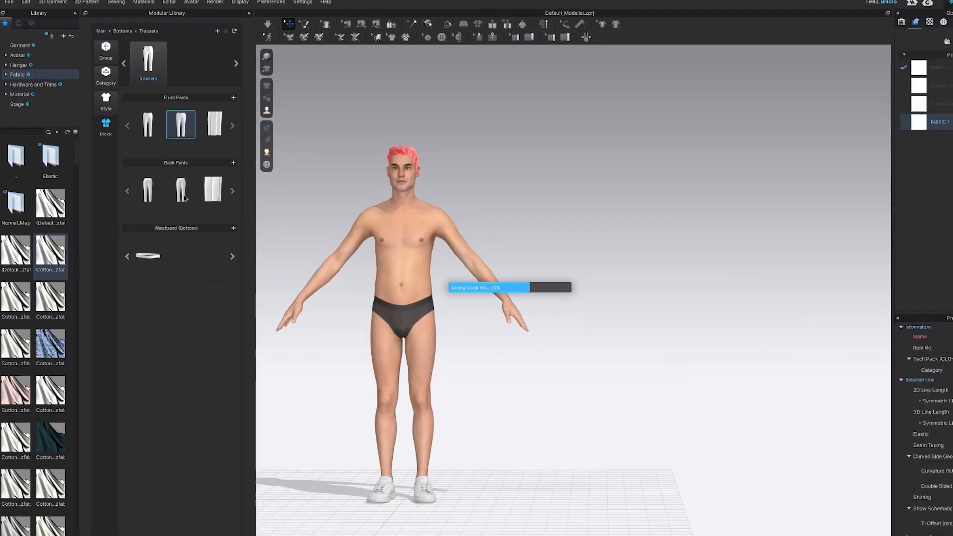
pyautogui.click(183, 197)
pyautogui.click(148, 256)
pyautogui.moveTo(464, 357)
pyautogui.mouseDown(button='right')
pyautogui.moveTo(313, 355)
pyautogui.moveTo(481, 356)
pyautogui.mouseUp(button='right')
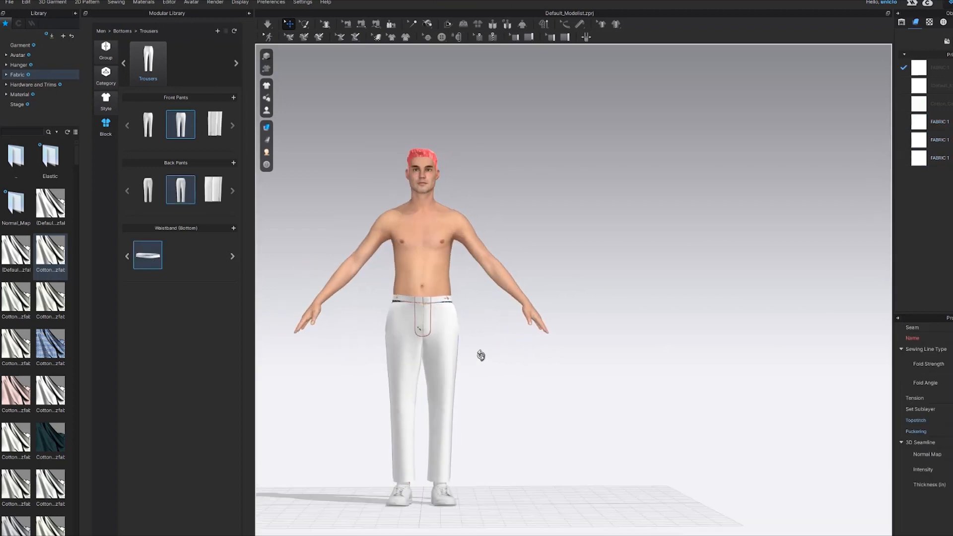
pyautogui.click(267, 25)
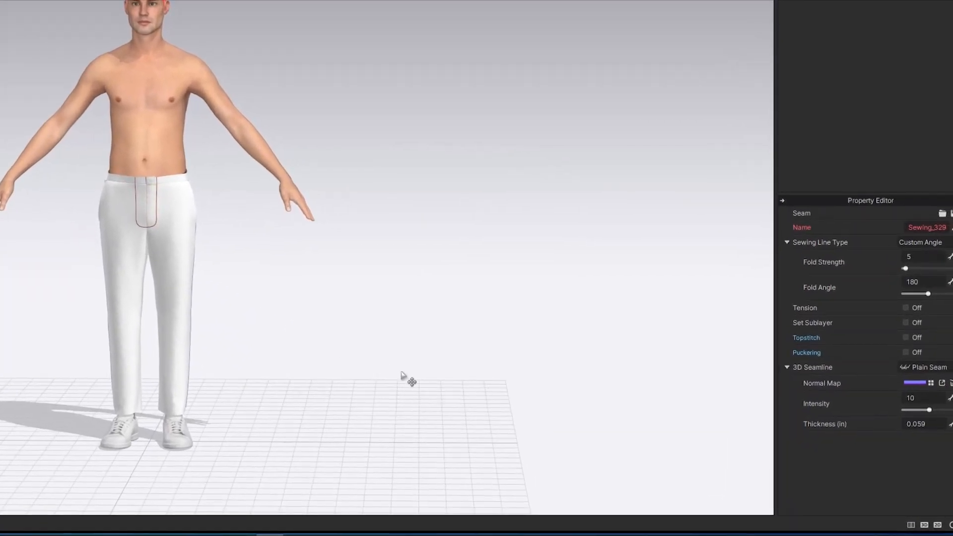
# Change the workspace layout to show only the 2D Pattern Window.
pyautogui.click(938, 525)
pyautogui.scroll(-5, 570, 467)
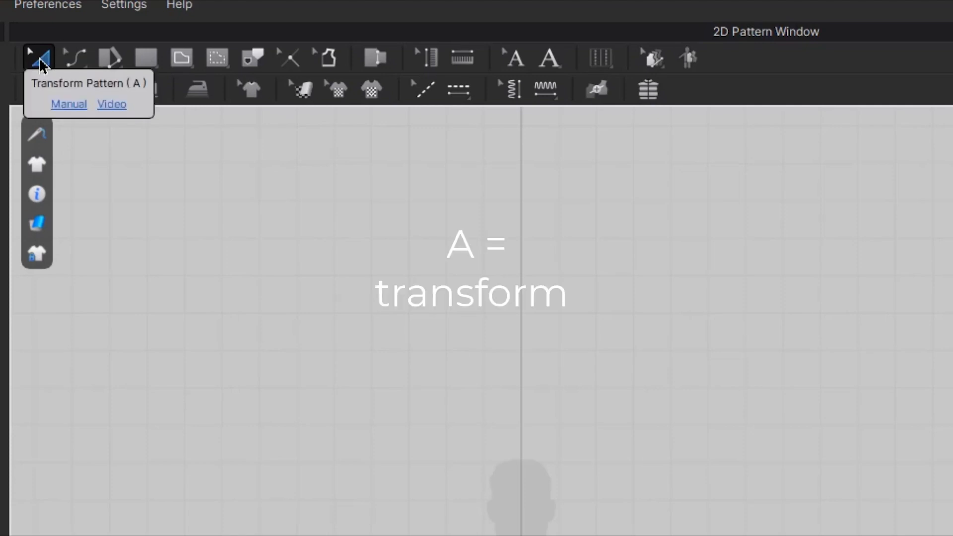
# Look through the Edit Pattern, Add Point/Split Line and Edit Curvature tools and the list of shape tools.
pyautogui.click(73, 69)
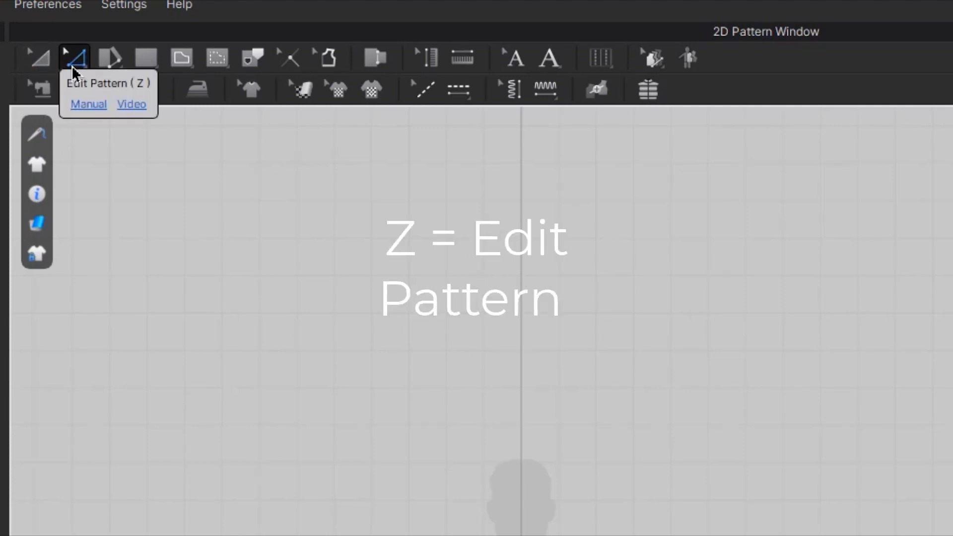
pyautogui.press('x')
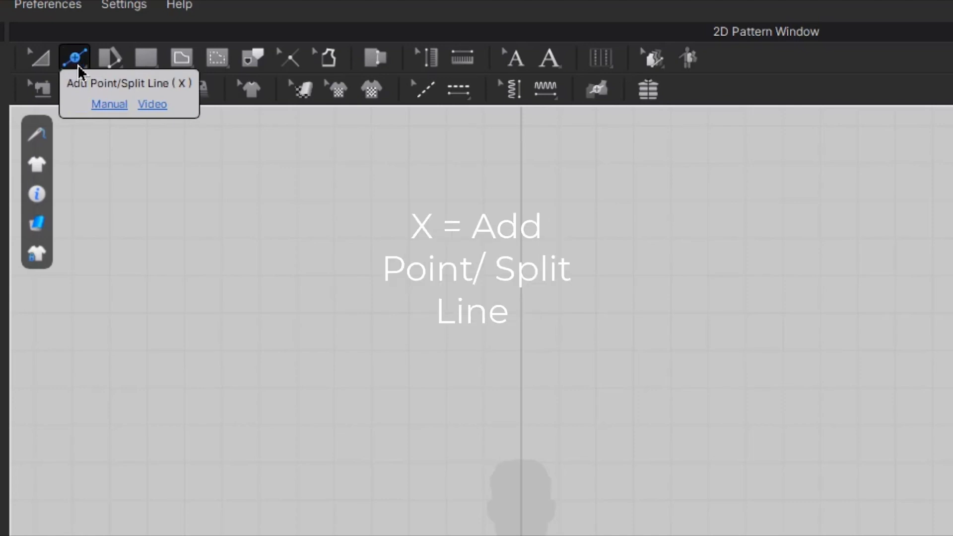
pyautogui.press('c')
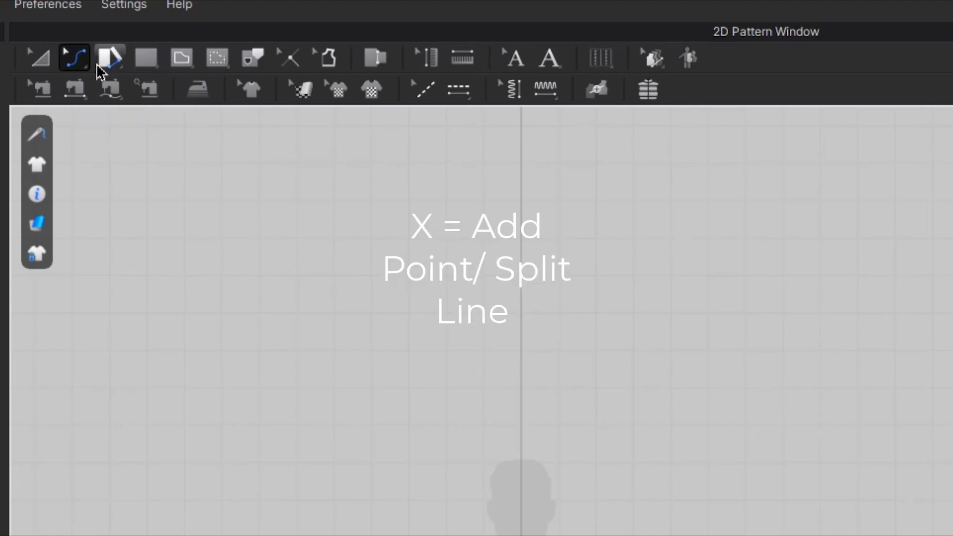
pyautogui.click(80, 63)
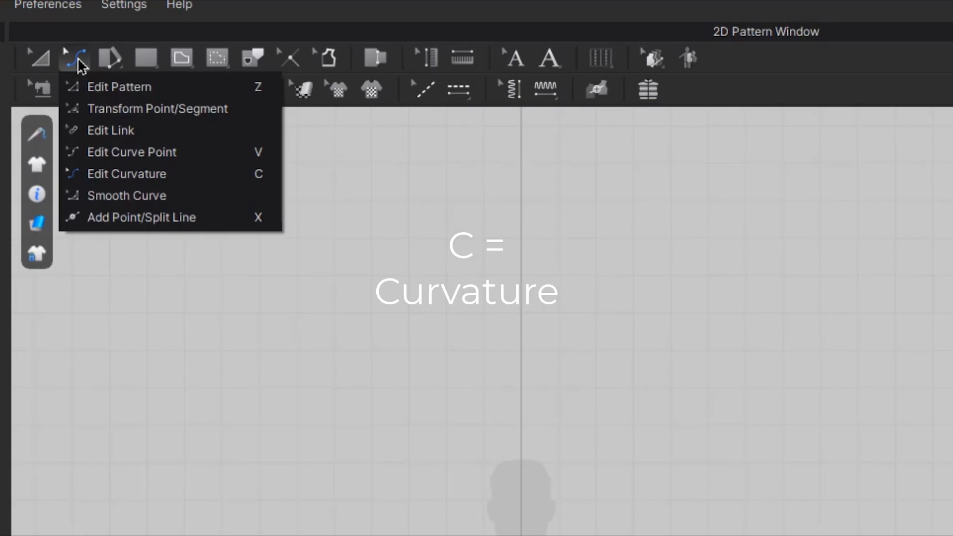
pyautogui.click(128, 218)
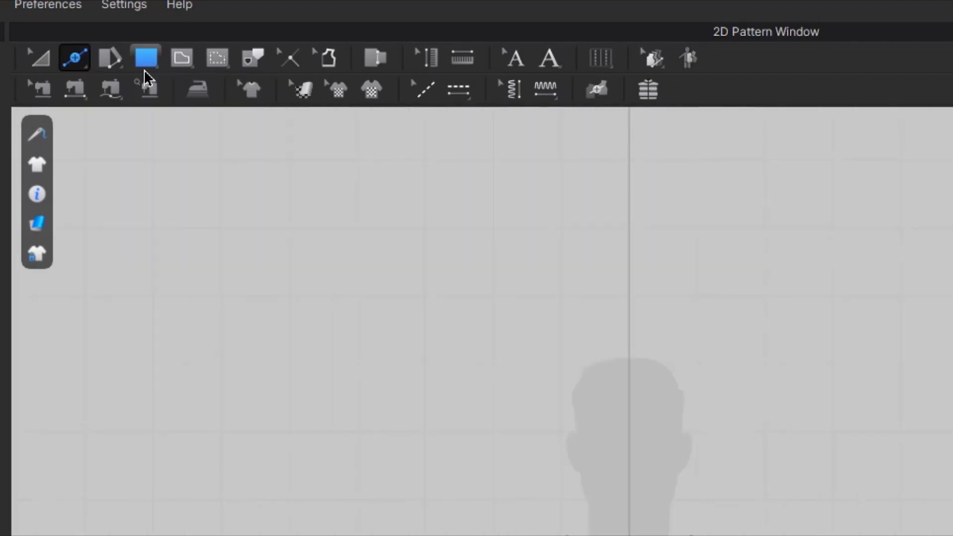
pyautogui.click(145, 71)
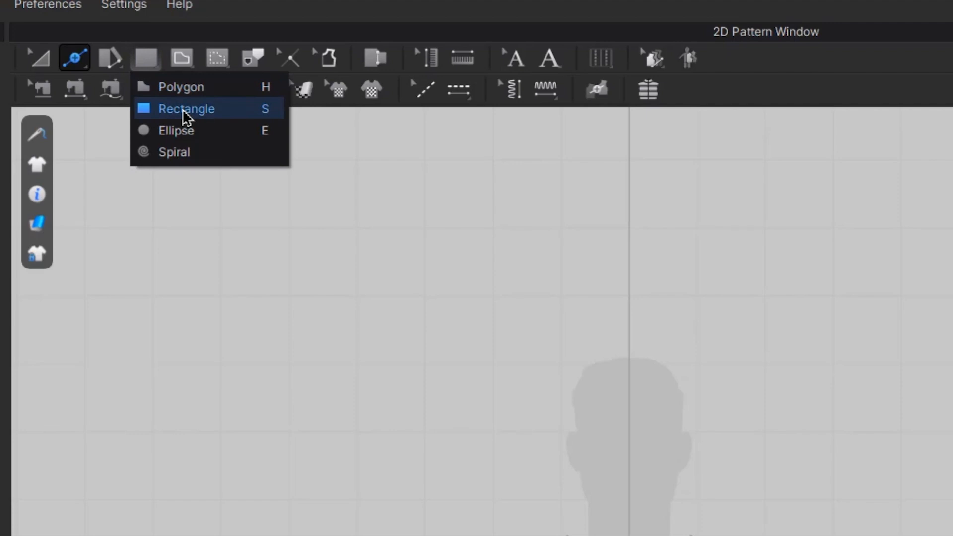
# Select all the trouser pattern pieces with Transform Pattern and move them together farther to the right of the avatar silhouette.
pyautogui.scroll(-3, 170, 392)
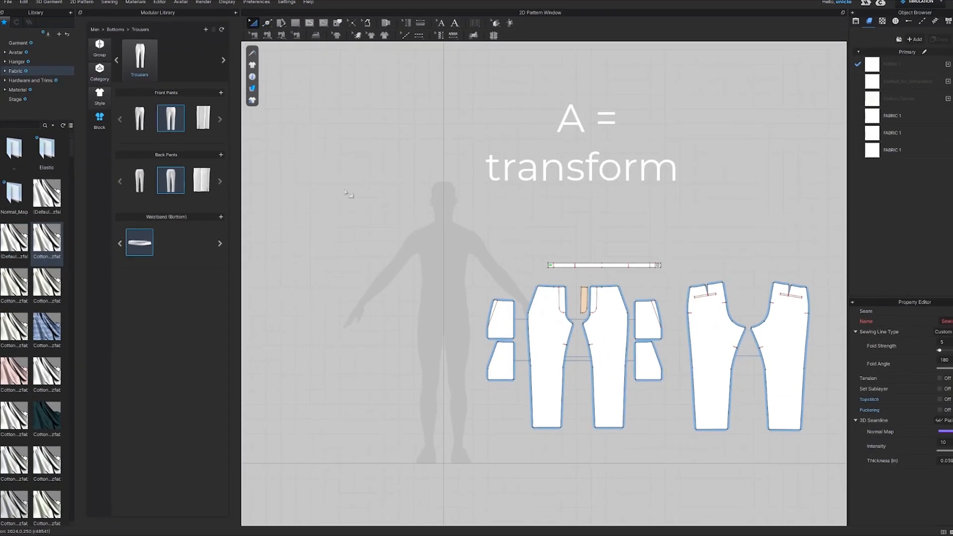
pyautogui.moveTo(447, 238); pyautogui.dragTo(843, 483)
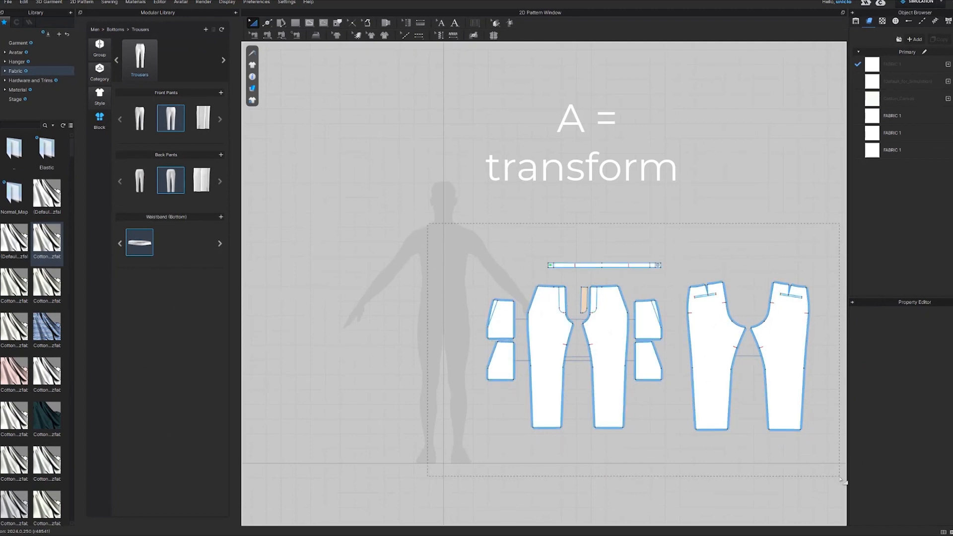
pyautogui.moveTo(543, 366); pyautogui.dragTo(728, 366)
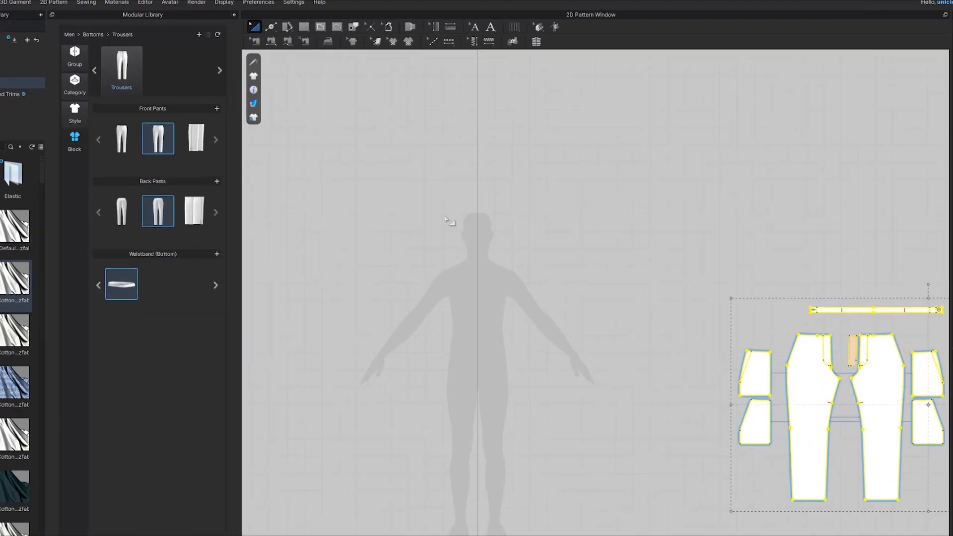
# Draw a half tank-top front as a polygon against the avatar silhouette's centre line, about 26.4 in high and 8.1 in wide.
pyautogui.click(367, 47)
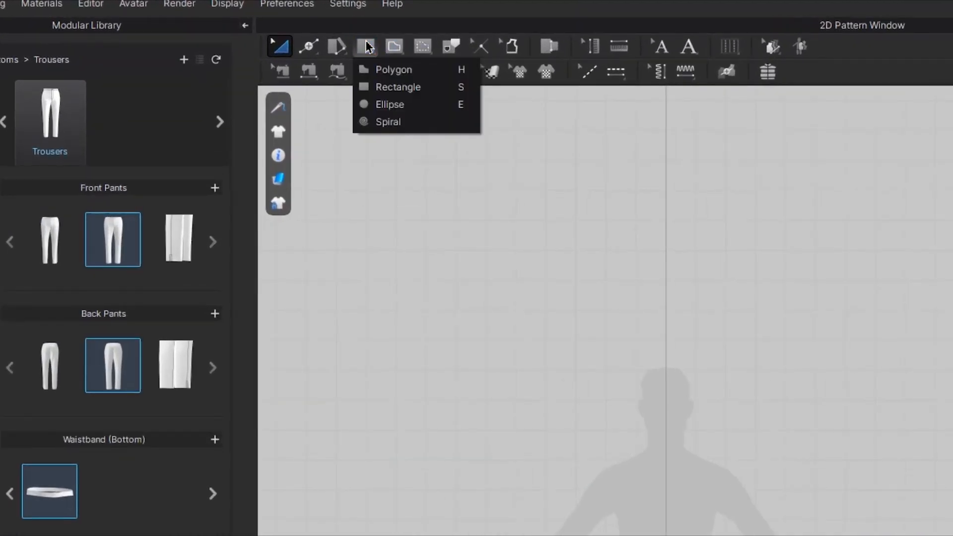
pyautogui.click(387, 68)
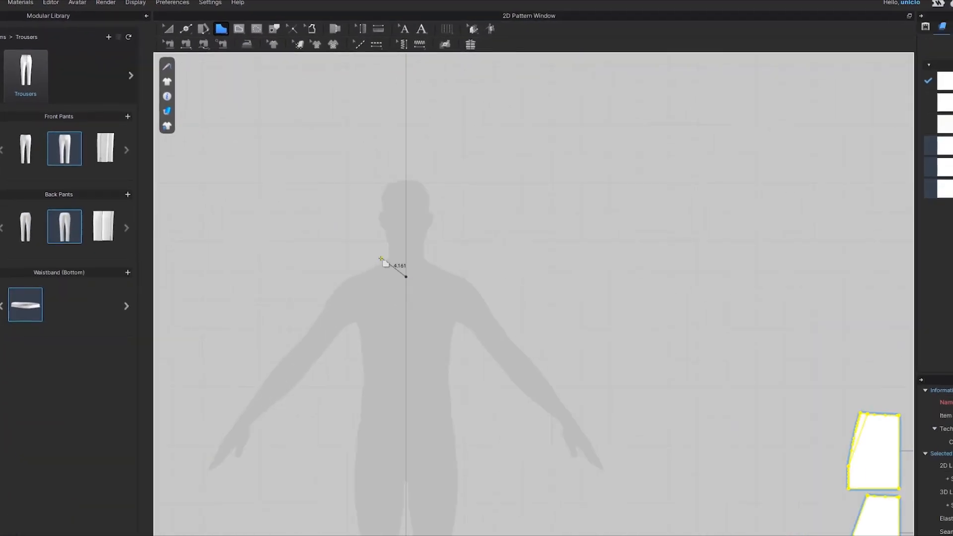
pyautogui.click(347, 330)
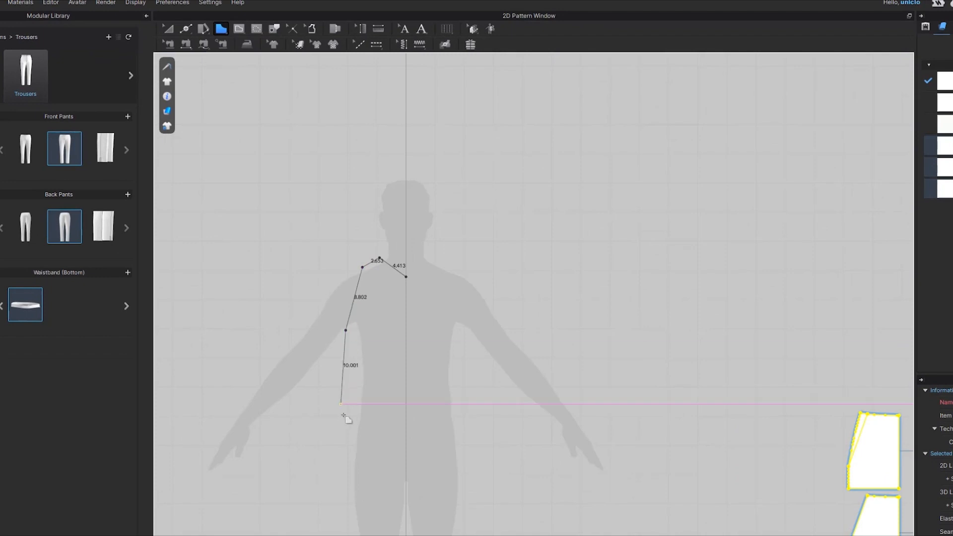
pyautogui.click(407, 472)
pyautogui.click(406, 277)
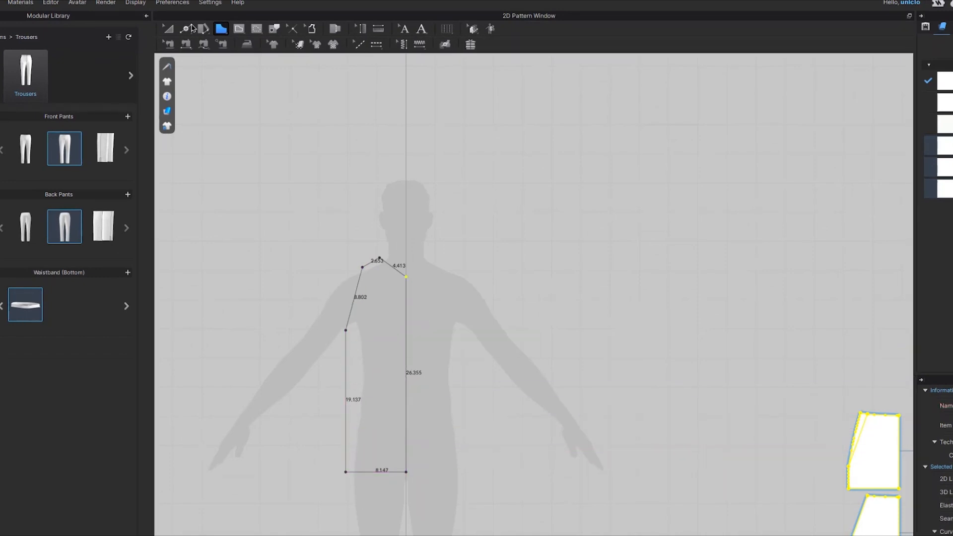
# Curve the neckline and armhole of the half tank-top piece inward with Edit Curvature.
pyautogui.click(194, 28)
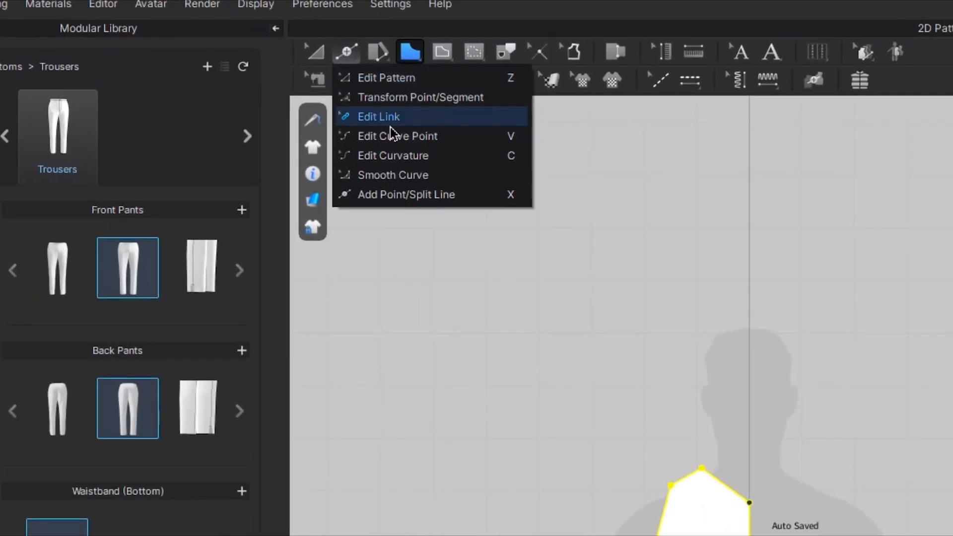
pyautogui.click(395, 155)
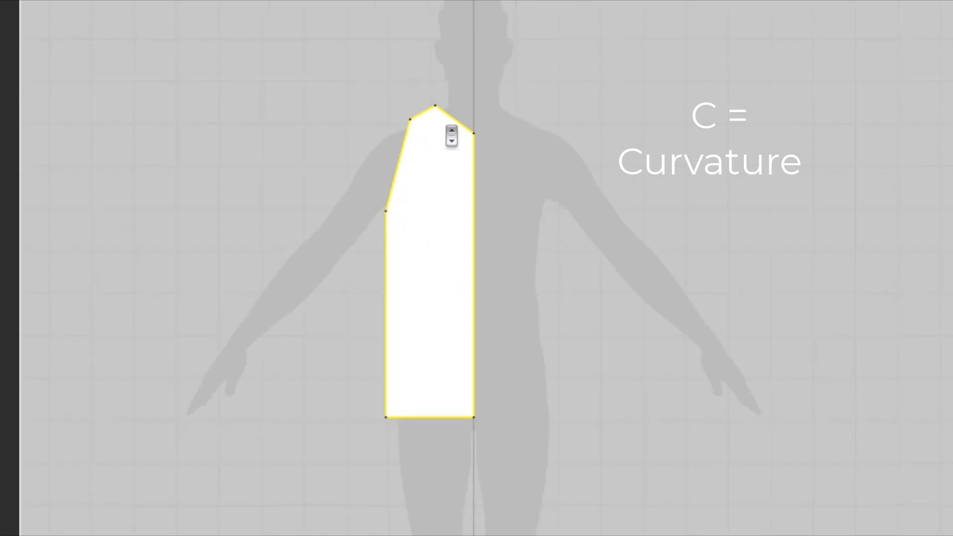
pyautogui.scroll(5, 452, 135)
pyautogui.moveTo(481, 115); pyautogui.dragTo(436, 139)
pyautogui.moveTo(306, 244); pyautogui.dragTo(349, 329)
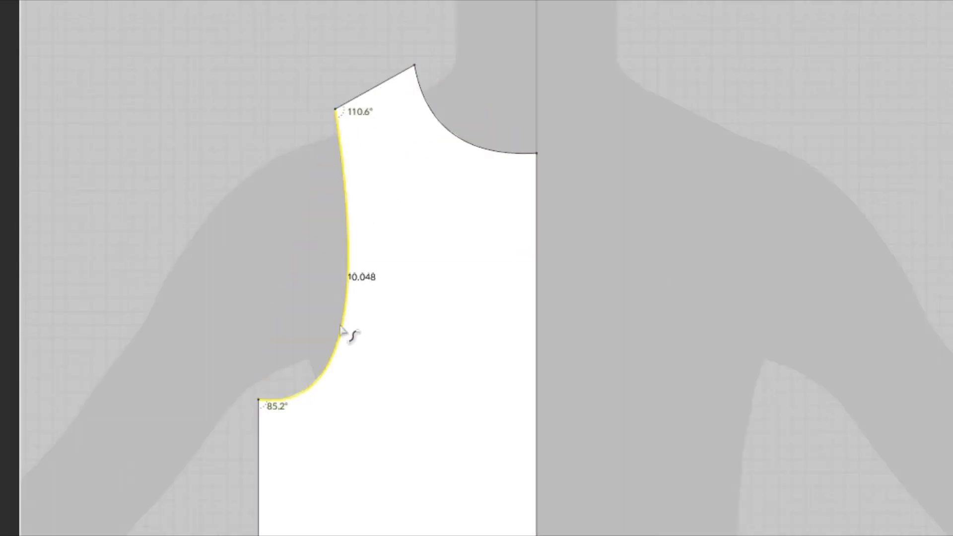
pyautogui.scroll(-5, 418, 246)
# Unfold the half tank-top piece along its centre front line with symmetric editing and sewing.
pyautogui.press('z')
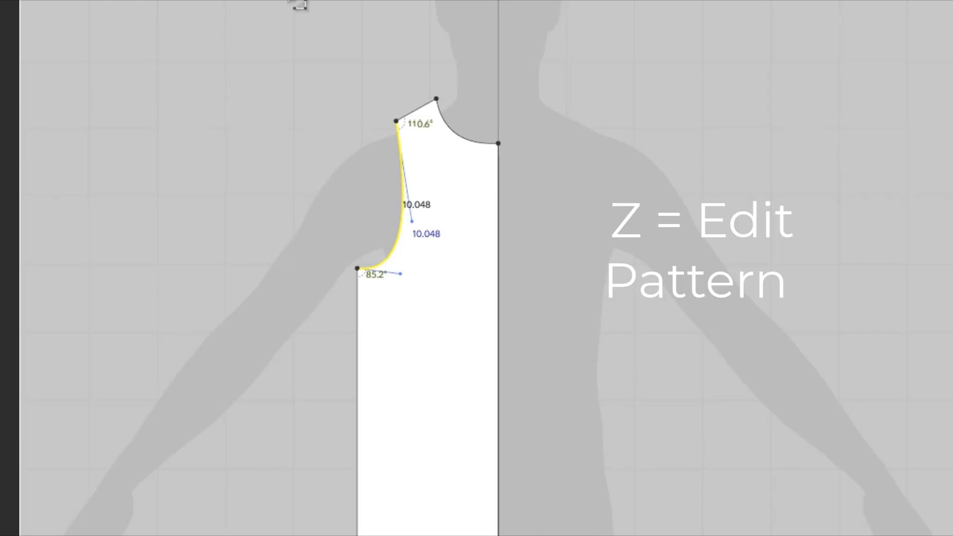
pyautogui.click(498, 372)
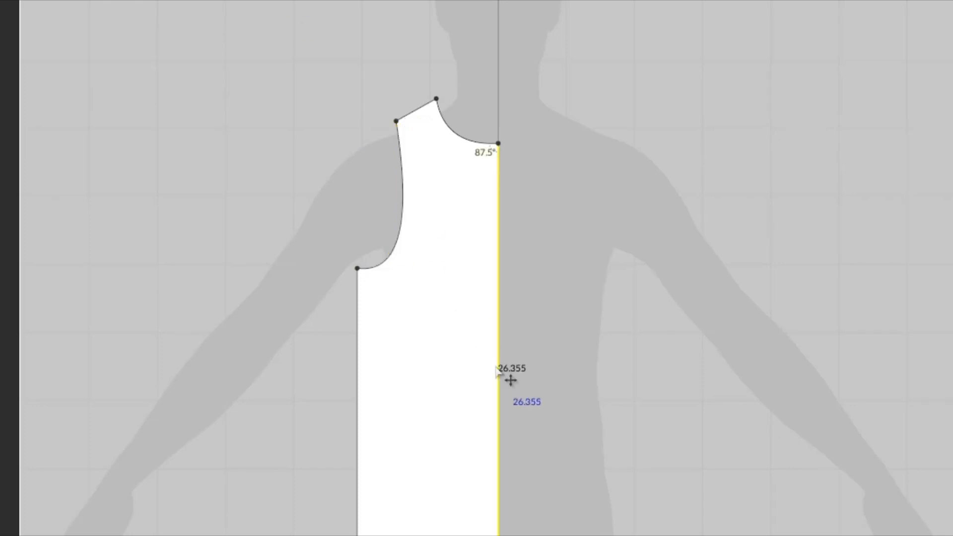
pyautogui.rightClick(498, 372)
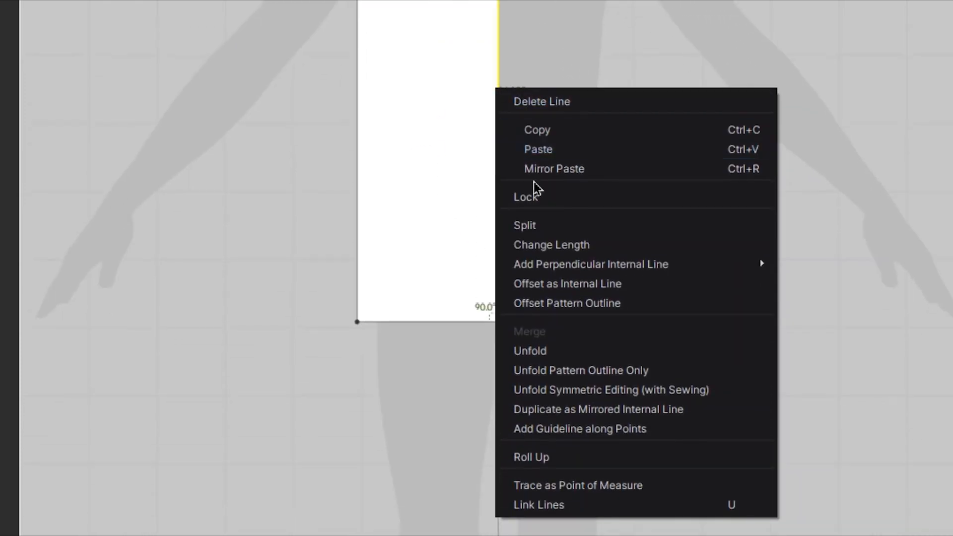
pyautogui.click(574, 390)
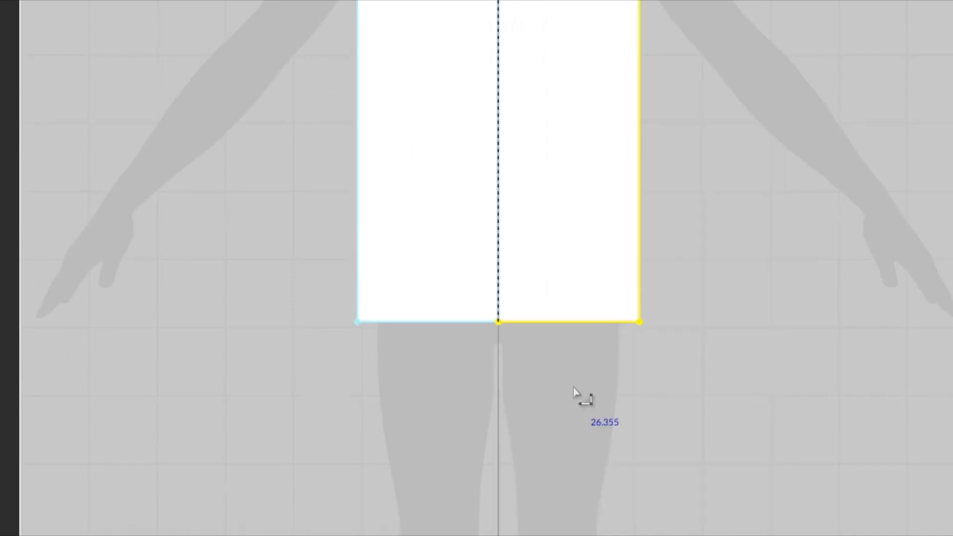
pyautogui.click(541, 167)
# Duplicate the whole tank-top pattern and place the copy to the right of the original, level with it.
pyautogui.press('a')
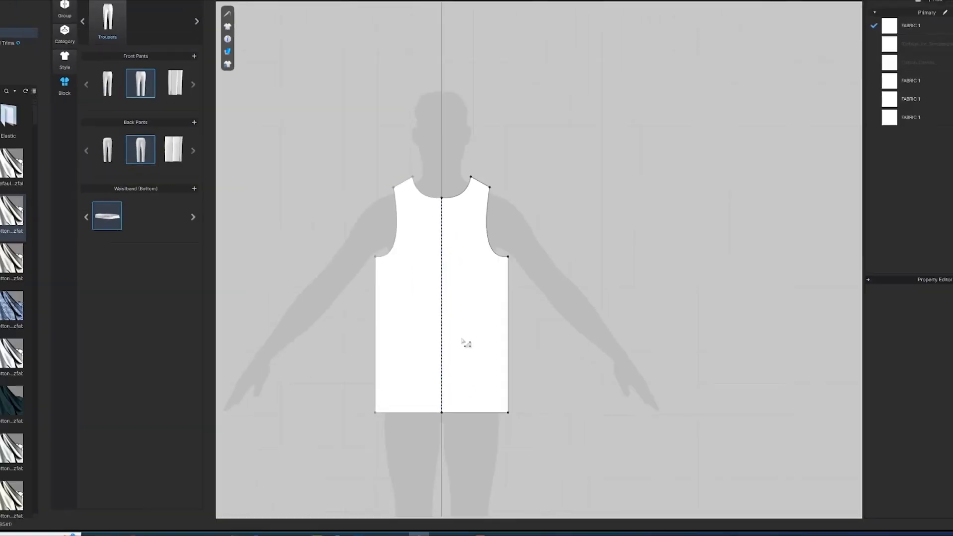
pyautogui.click(458, 344)
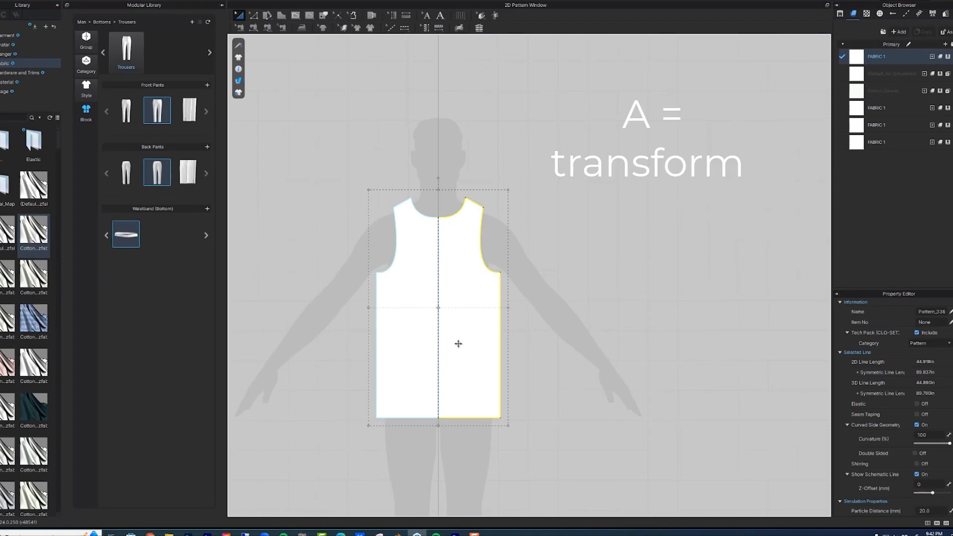
pyautogui.moveTo(458, 344); pyautogui.dragTo(610, 308)
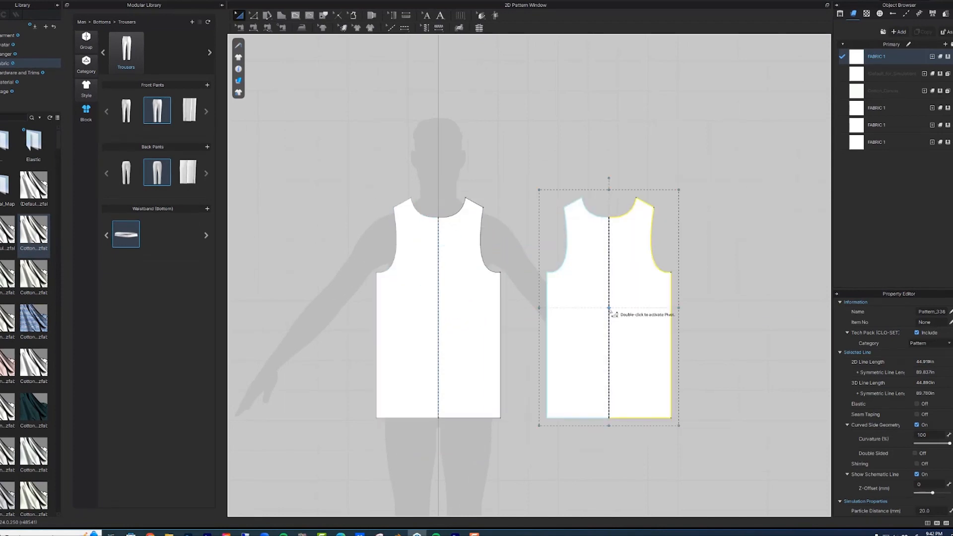
# Raise the centre neckline point of the copied tank-top piece with Edit Pattern to form a shallower back neckline.
pyautogui.press('z')
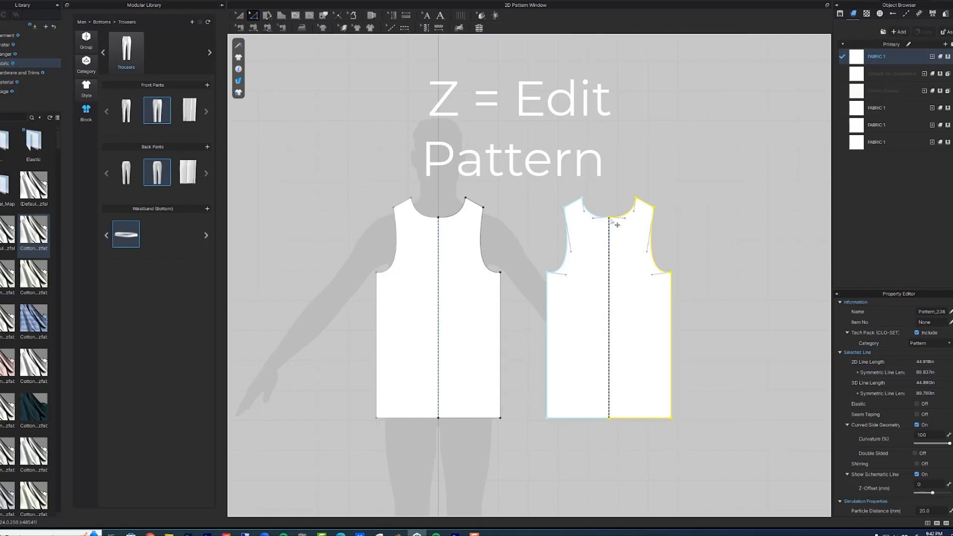
pyautogui.click(617, 224)
pyautogui.scroll(-3, 617, 225)
pyautogui.scroll(8, 613, 219)
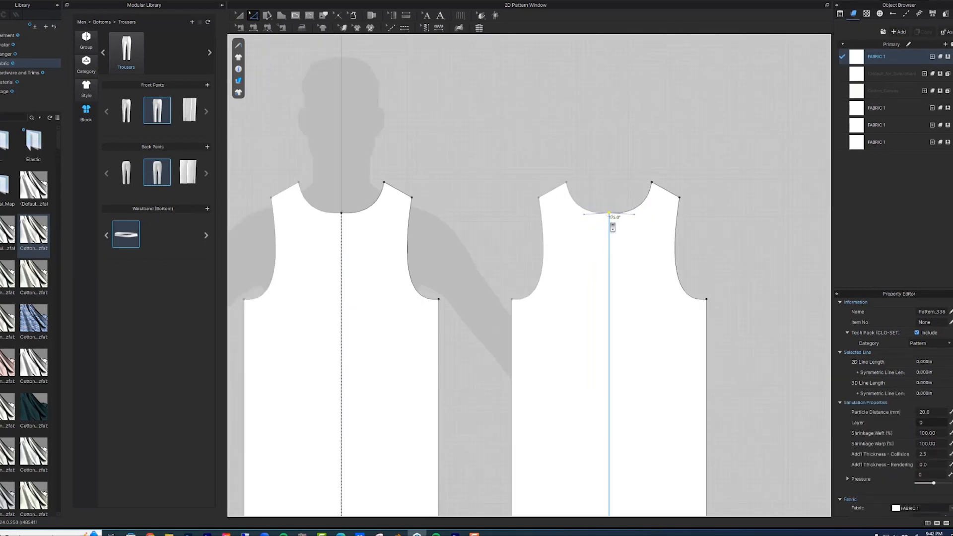
pyautogui.moveTo(615, 213); pyautogui.dragTo(561, 183)
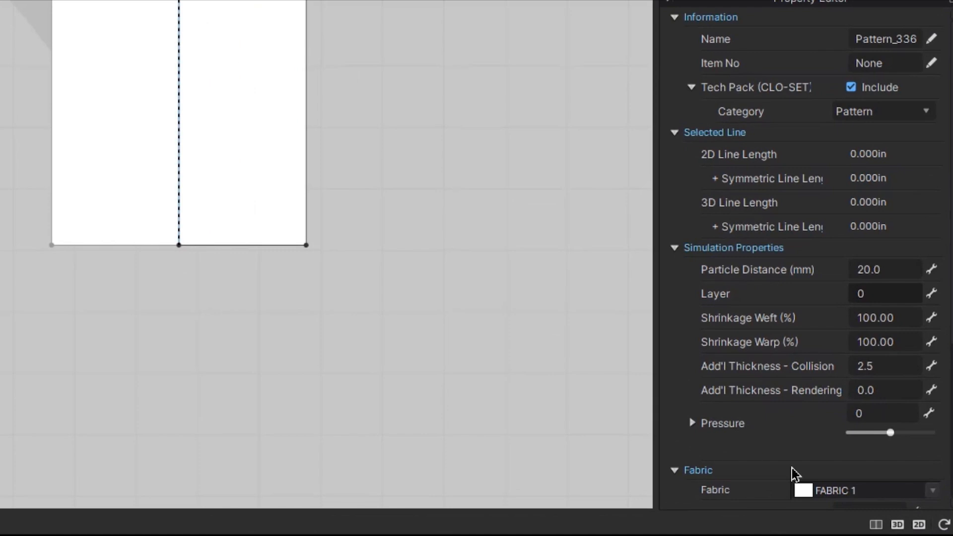
# Display only the 3D window and flip the copied tank-top piece horizontally.
pyautogui.click(898, 525)
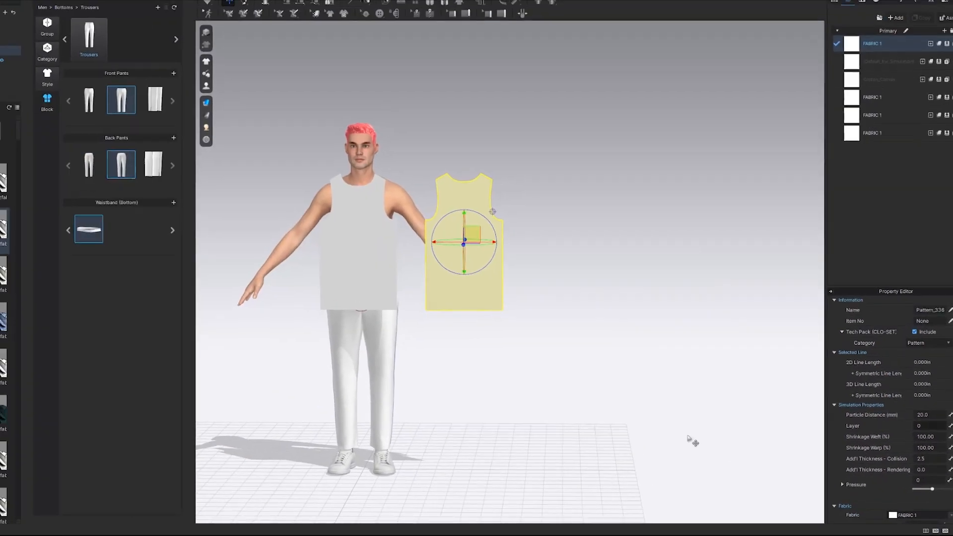
pyautogui.moveTo(484, 355); pyautogui.dragTo(600, 354, button='middle')
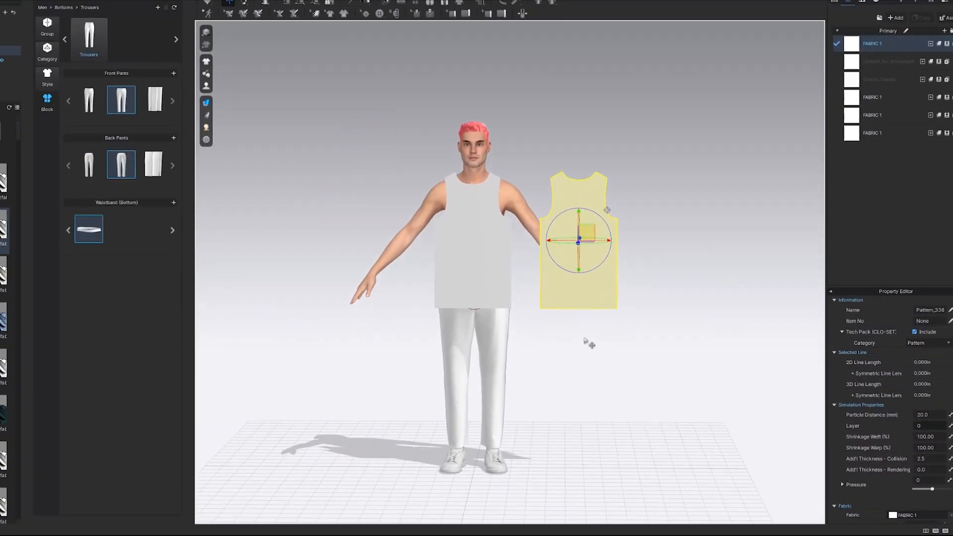
pyautogui.moveTo(584, 341); pyautogui.dragTo(602, 330, button='right')
pyautogui.scroll(-3, 606, 329)
pyautogui.scroll(9, 609, 336)
pyautogui.moveTo(606, 368); pyautogui.dragTo(496, 419, button='middle')
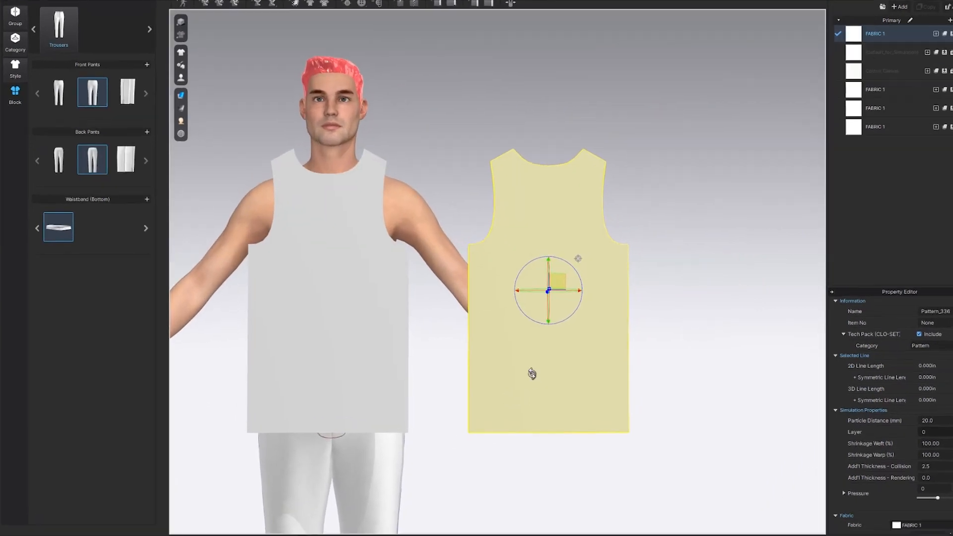
pyautogui.rightClick(543, 370)
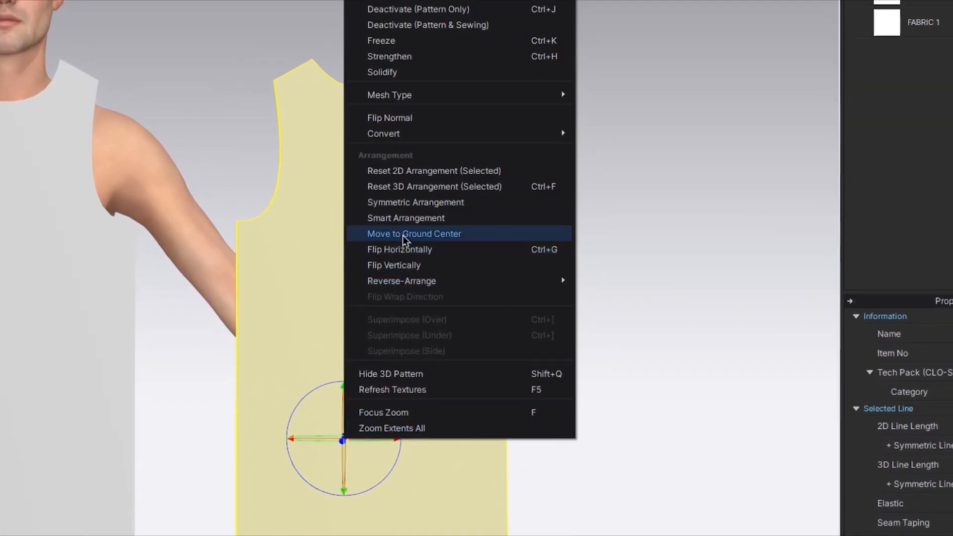
pyautogui.click(417, 250)
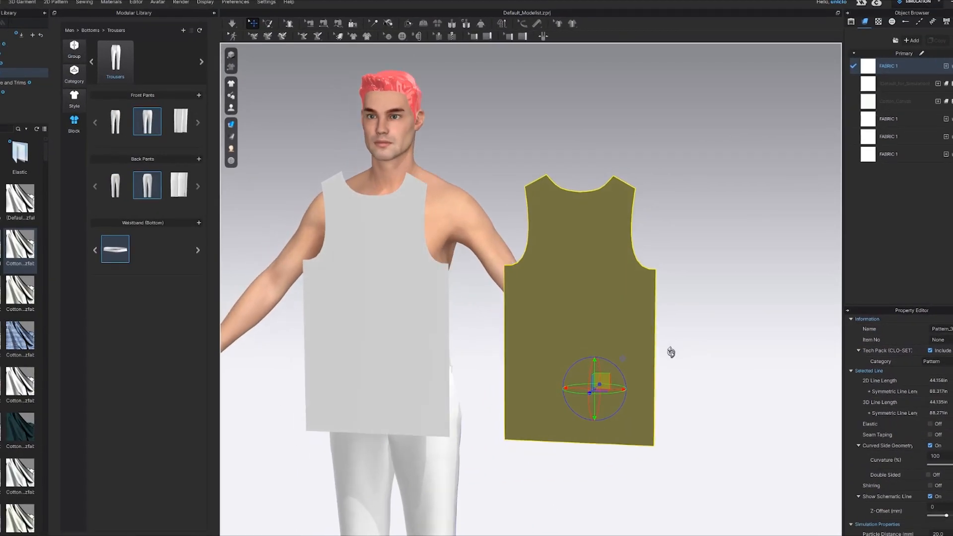
# Move the flipped back piece behind the avatar and centre it on his back, opposite the front piece.
pyautogui.moveTo(671, 353); pyautogui.dragTo(597, 401, button='right')
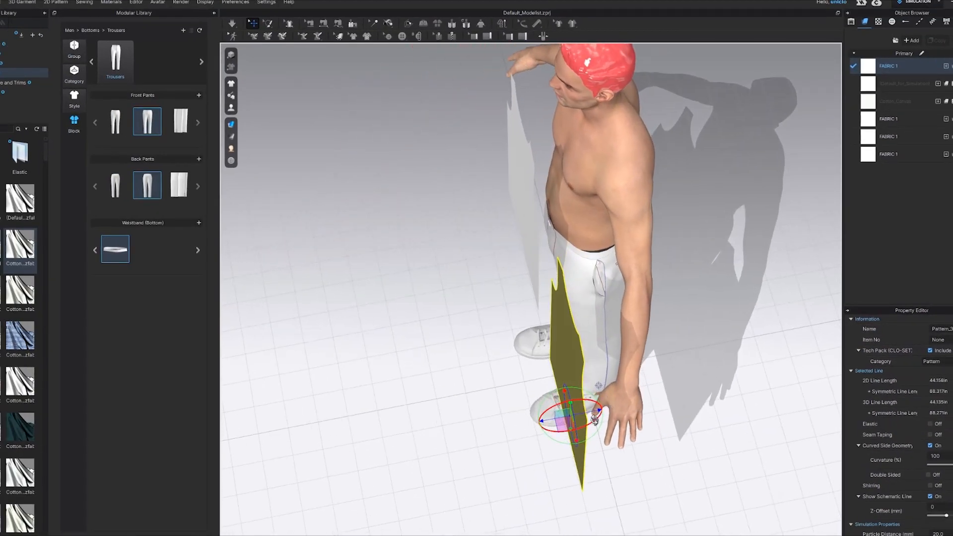
pyautogui.moveTo(593, 413); pyautogui.dragTo(720, 390)
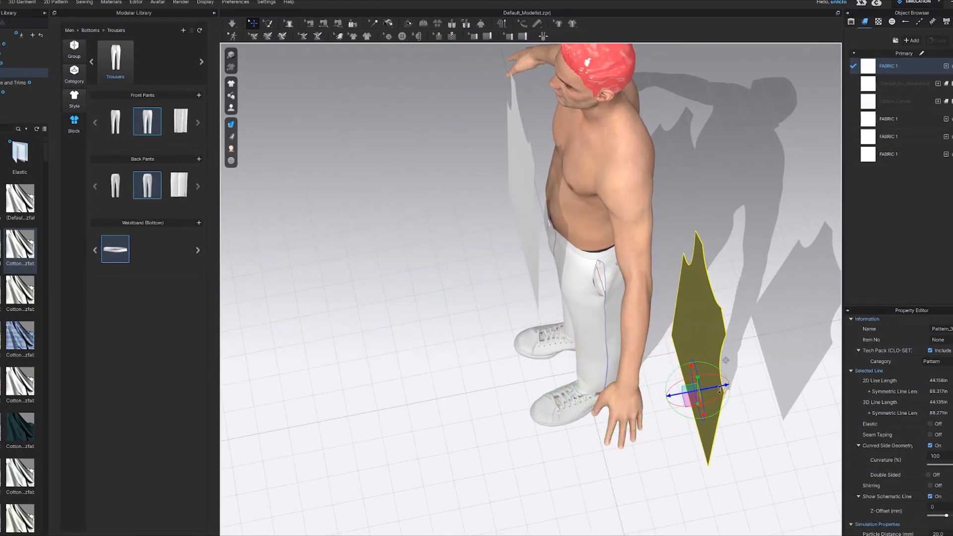
pyautogui.moveTo(701, 404); pyautogui.dragTo(672, 377, button='right')
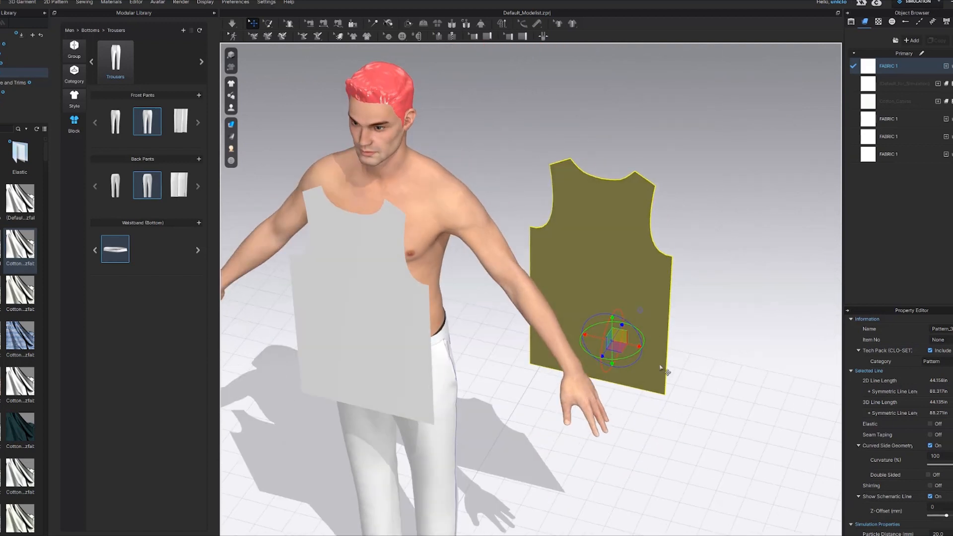
pyautogui.moveTo(634, 344); pyautogui.dragTo(460, 304)
pyautogui.moveTo(460, 304); pyautogui.dragTo(621, 441, button='right')
pyautogui.moveTo(614, 445); pyautogui.dragTo(632, 446)
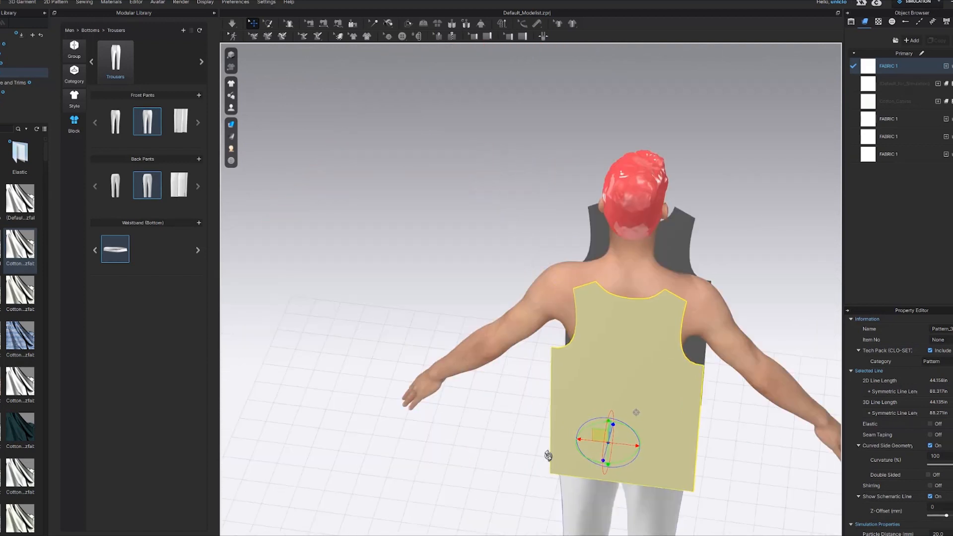
pyautogui.moveTo(545, 457); pyautogui.dragTo(484, 428, button='right')
pyautogui.moveTo(484, 428); pyautogui.dragTo(497, 439)
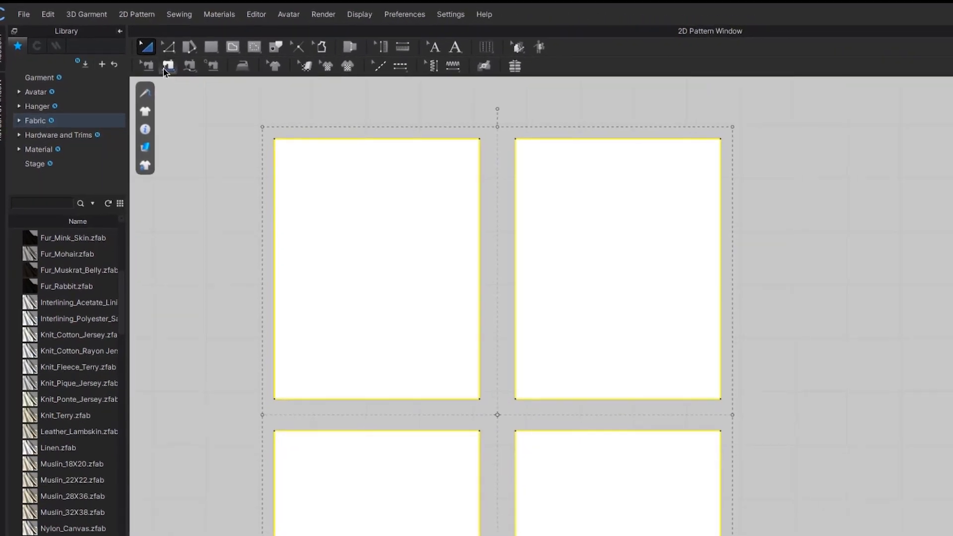
# Sew the facing vertical edges of the two upper rectangles together with Segment Sewing.
pyautogui.click(305, 114)
pyautogui.click(479, 220)
pyautogui.click(516, 221)
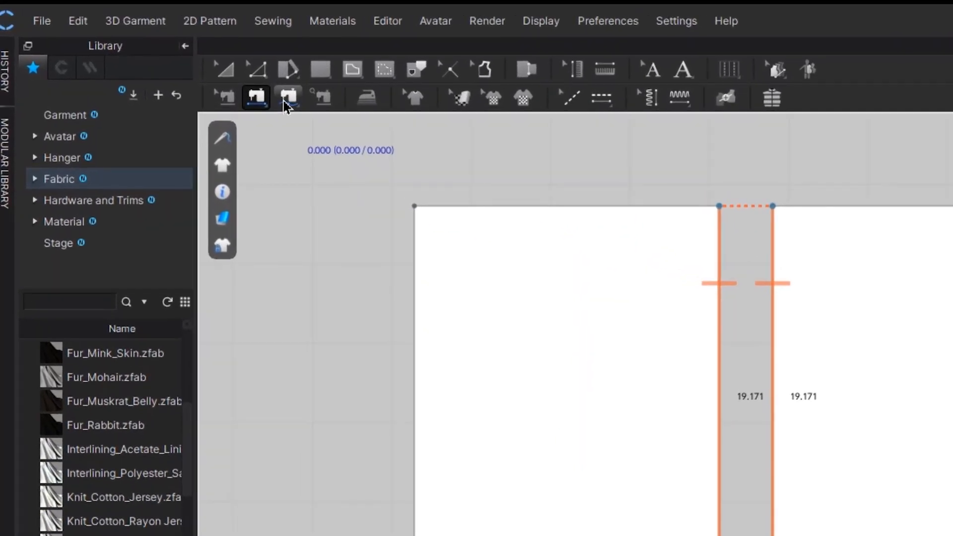
# Sew the full facing vertical edges of the two lower rectangles together from top to bottom with Free Sewing.
pyautogui.click(189, 69)
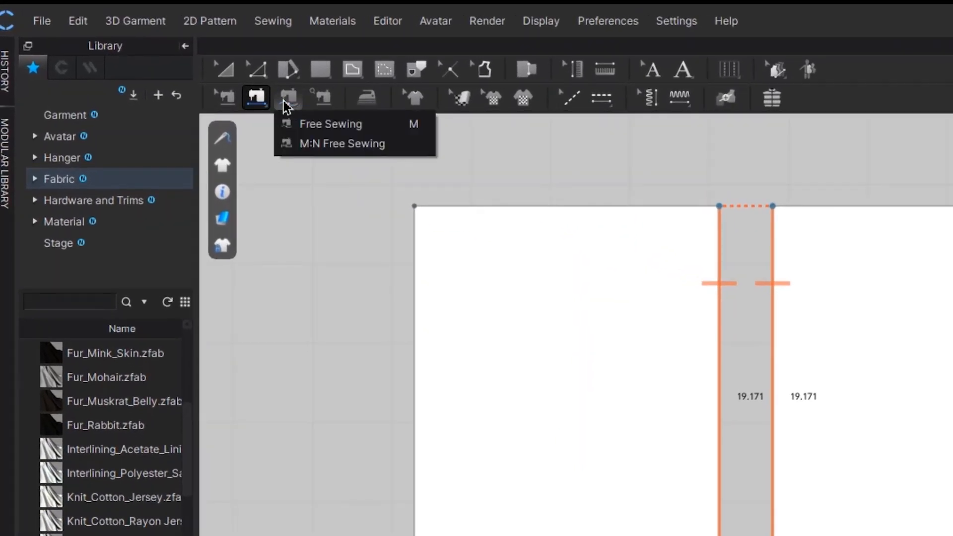
pyautogui.click(303, 124)
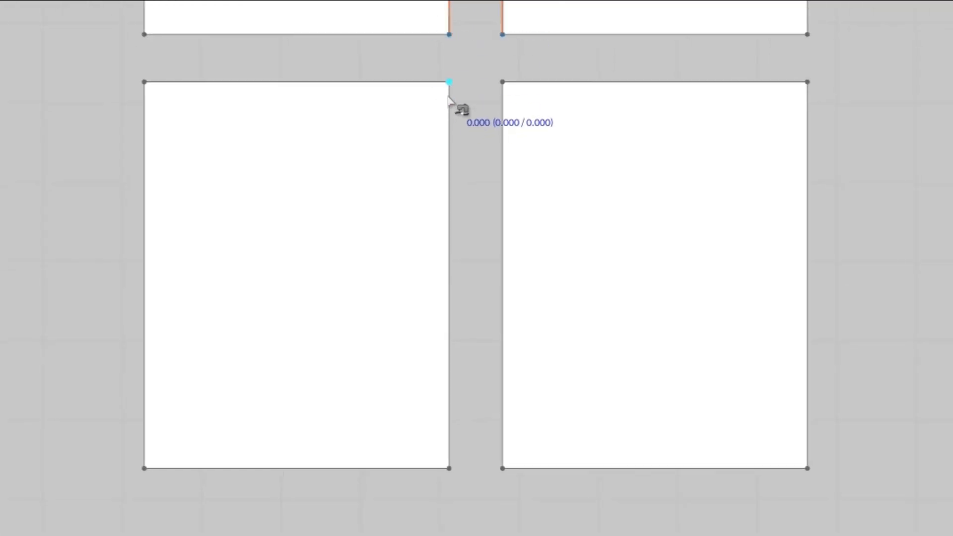
pyautogui.click(450, 98)
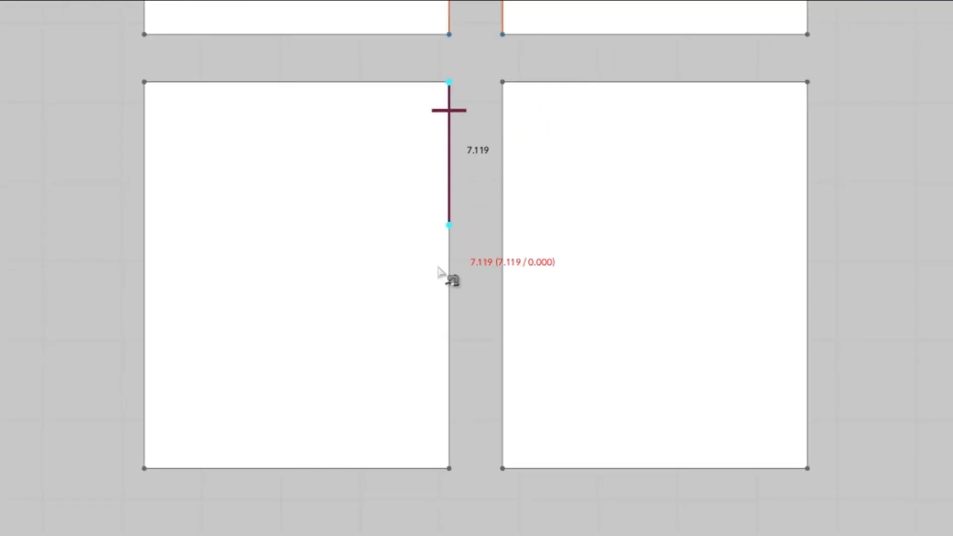
pyautogui.click(450, 468)
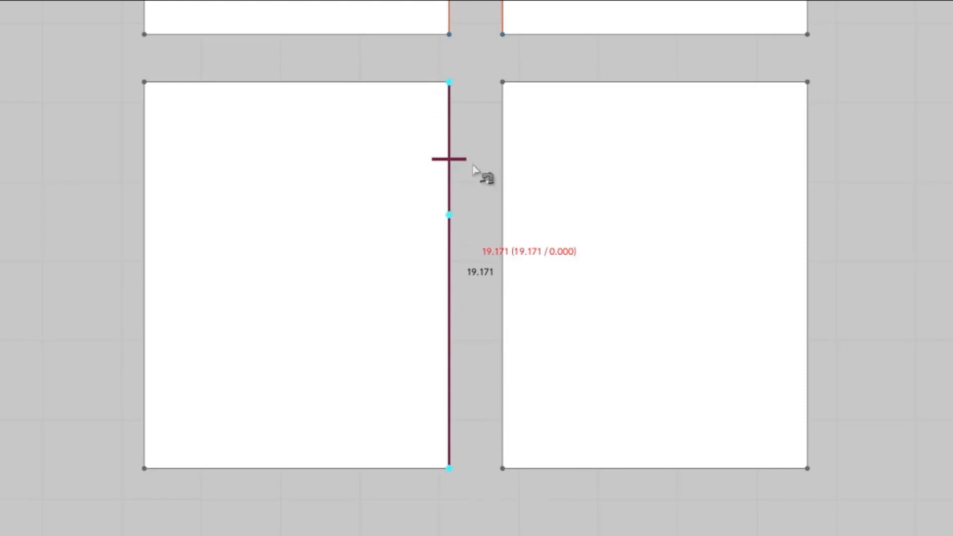
pyautogui.click(502, 82)
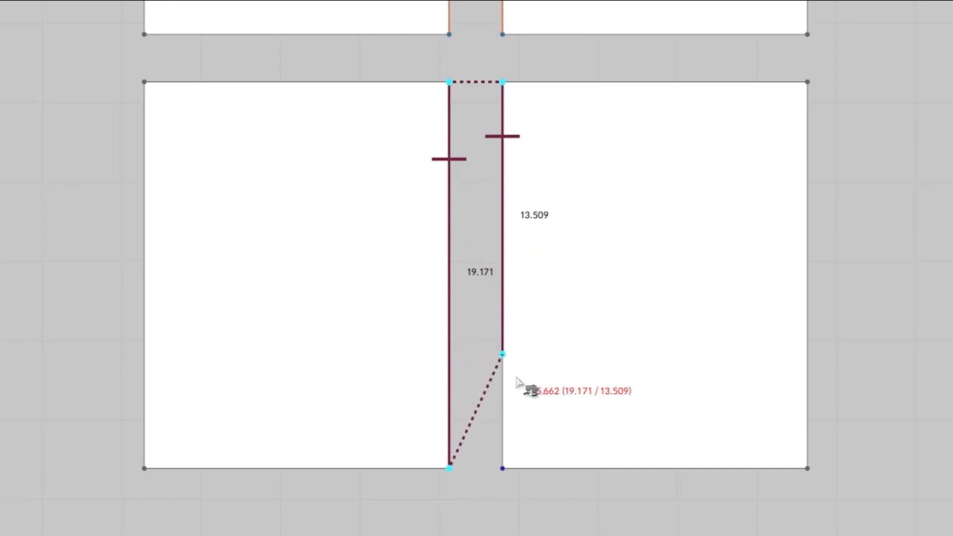
pyautogui.click(507, 472)
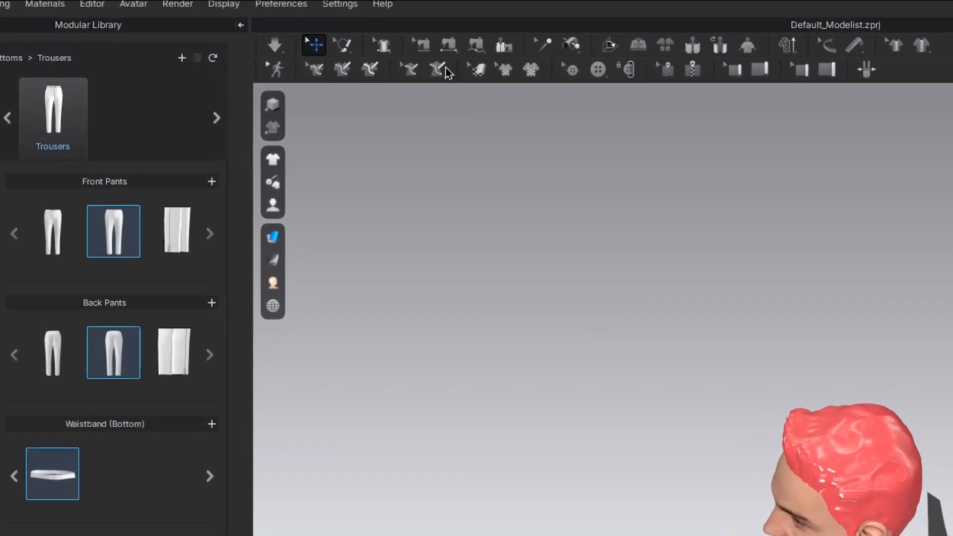
# Sew the front piece's shoulder edge to the matching back shoulder edge with Segment Sewing.
pyautogui.click(448, 46)
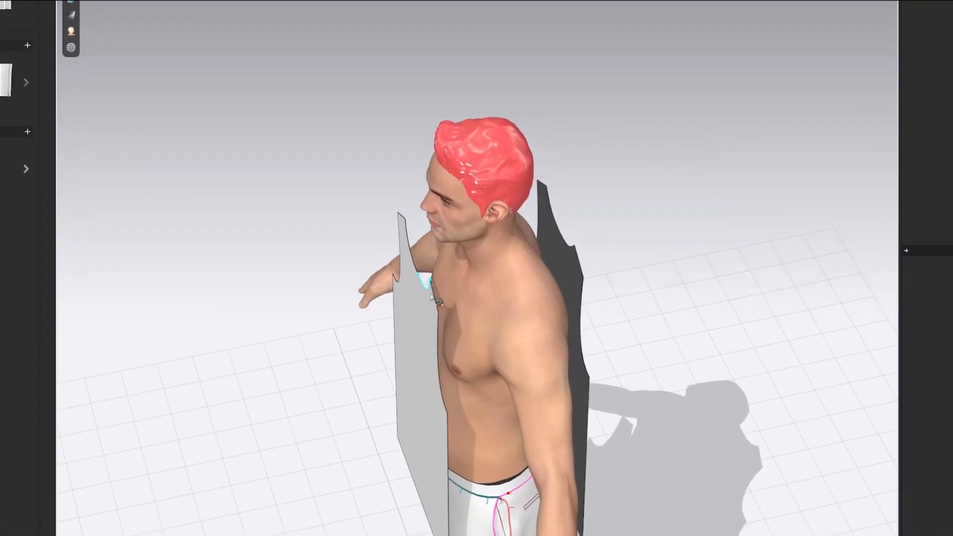
pyautogui.scroll(2, 431, 297)
pyautogui.moveTo(431, 297); pyautogui.dragTo(362, 157, button='middle')
pyautogui.moveTo(363, 157); pyautogui.dragTo(385, 162, button='right')
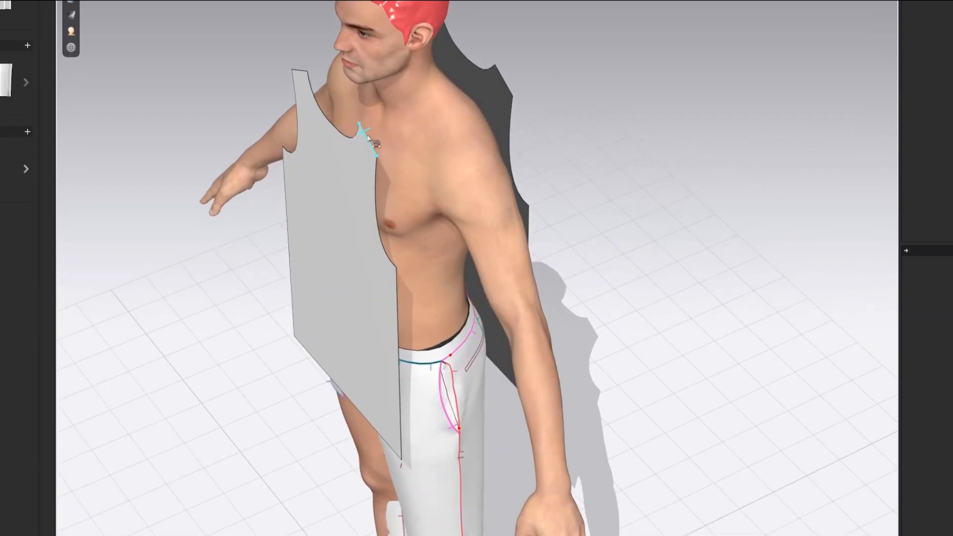
pyautogui.click(507, 84)
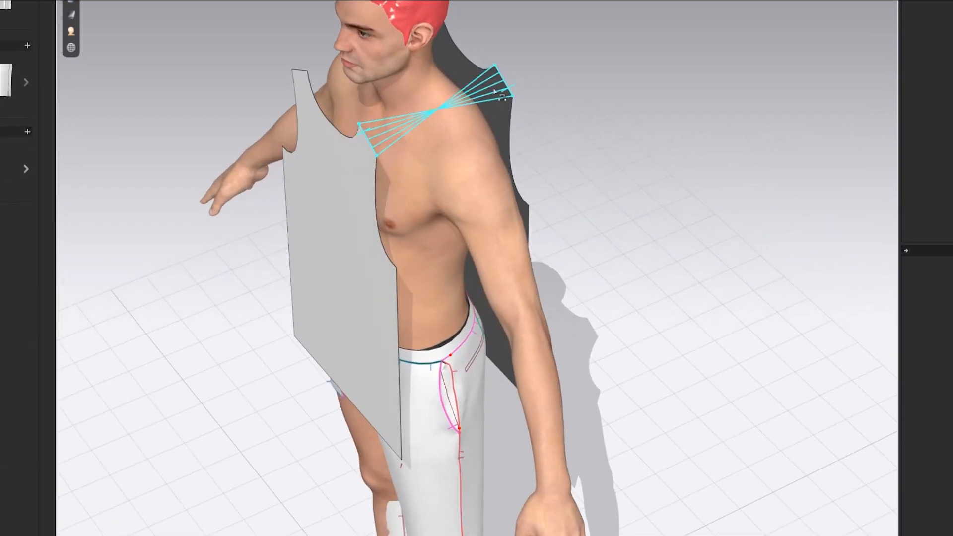
pyautogui.click(506, 72)
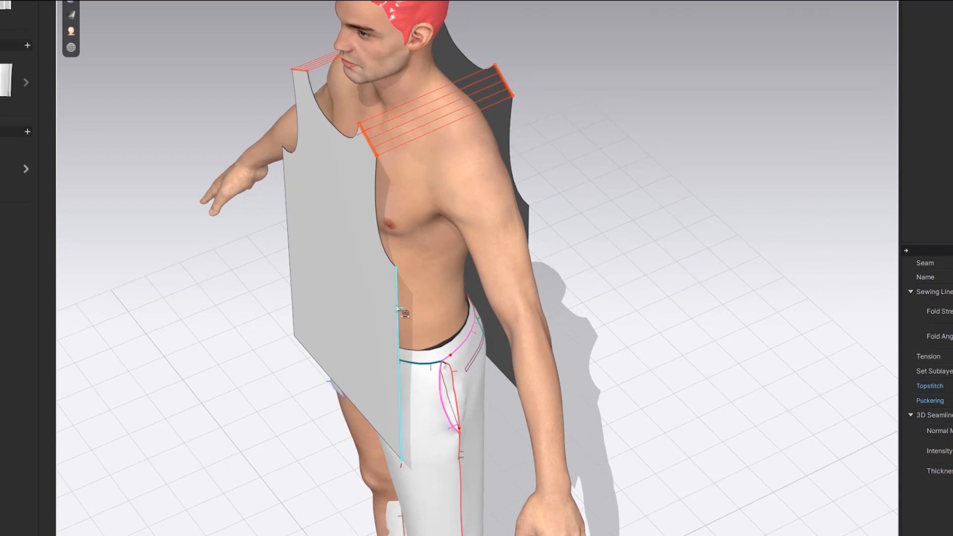
# Sew the front and back side edges together and simulate the tank top on the avatar.
pyautogui.click(398, 308)
pyautogui.click(499, 276)
pyautogui.moveTo(538, 245); pyautogui.dragTo(314, 207, button='right')
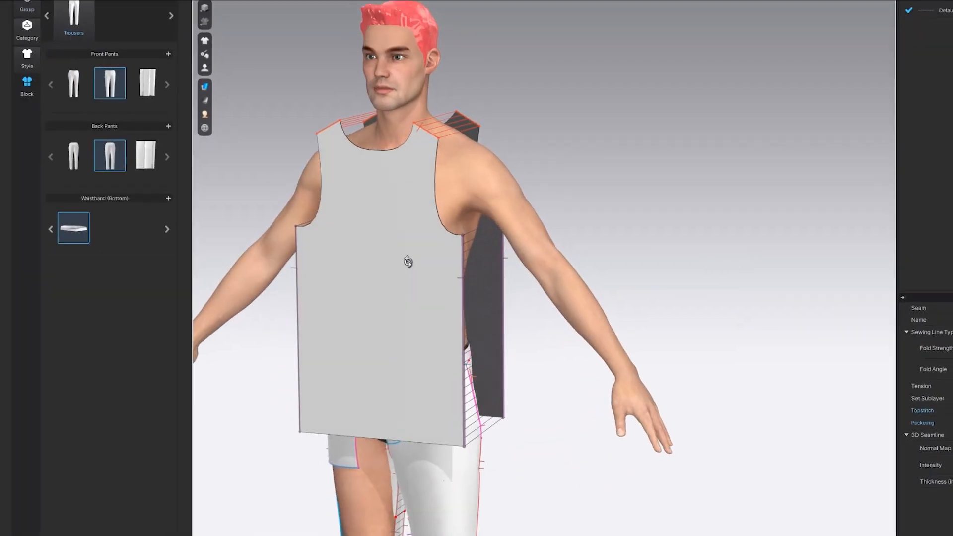
pyautogui.moveTo(408, 262); pyautogui.dragTo(393, 243, button='right')
pyautogui.click(269, 26)
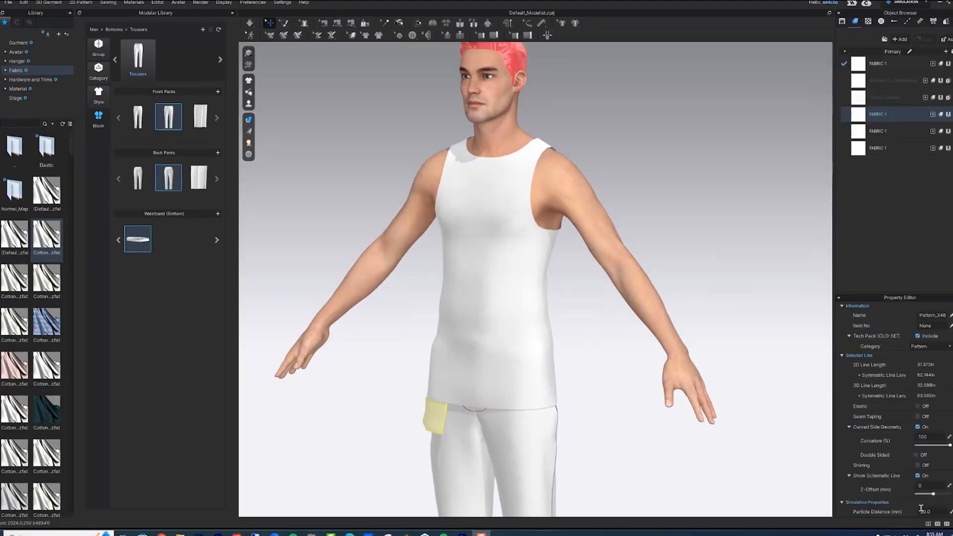
# Display the 2D patterns and offset the front neckline as one internal line at a distance of 1.000 in.
pyautogui.click(946, 524)
pyautogui.press('z')
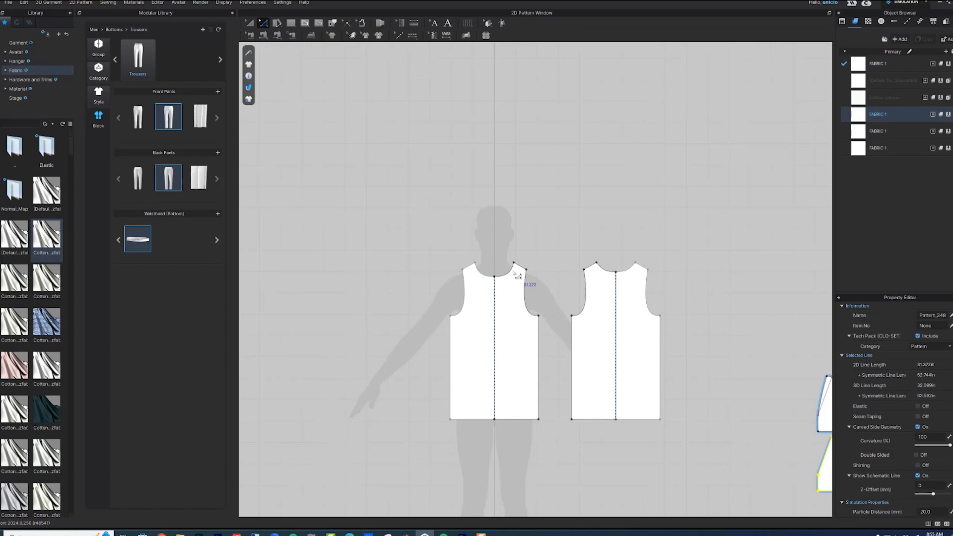
pyautogui.scroll(5, 511, 298)
pyautogui.scroll(3, 505, 339)
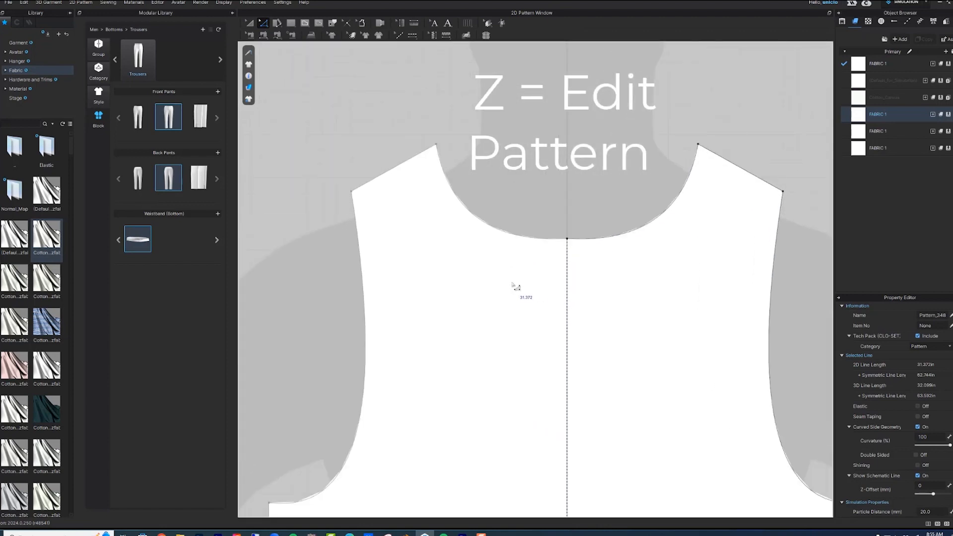
pyautogui.click(501, 229)
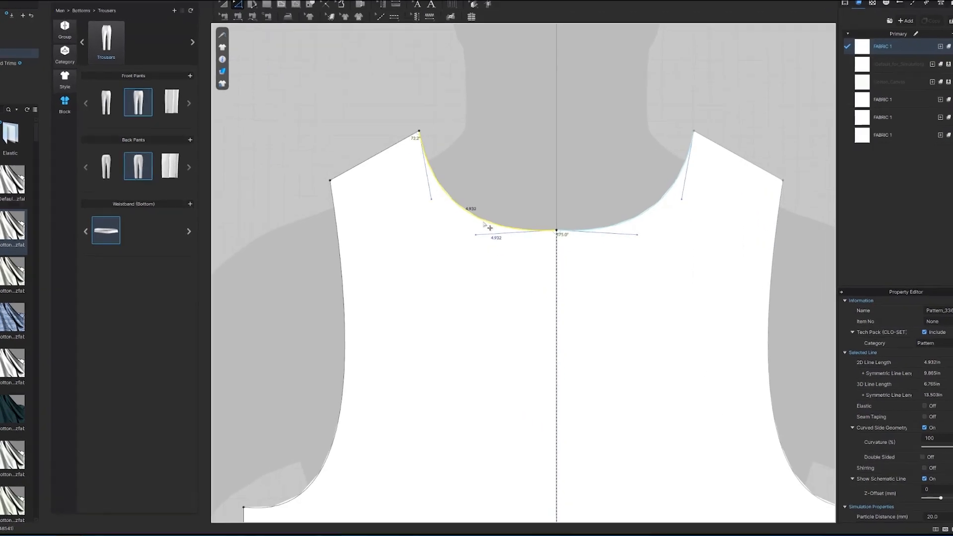
pyautogui.rightClick(501, 235)
pyautogui.click(414, 301)
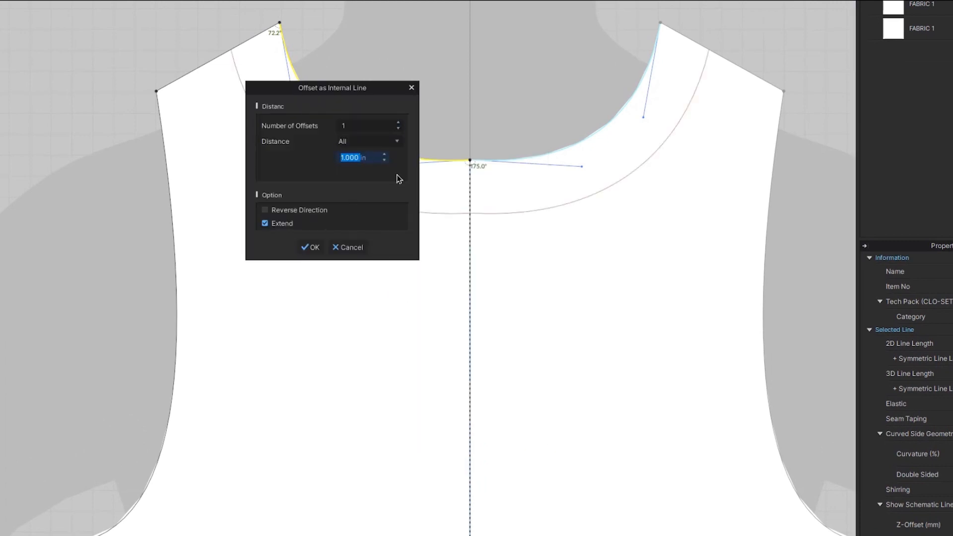
pyautogui.press('Return')
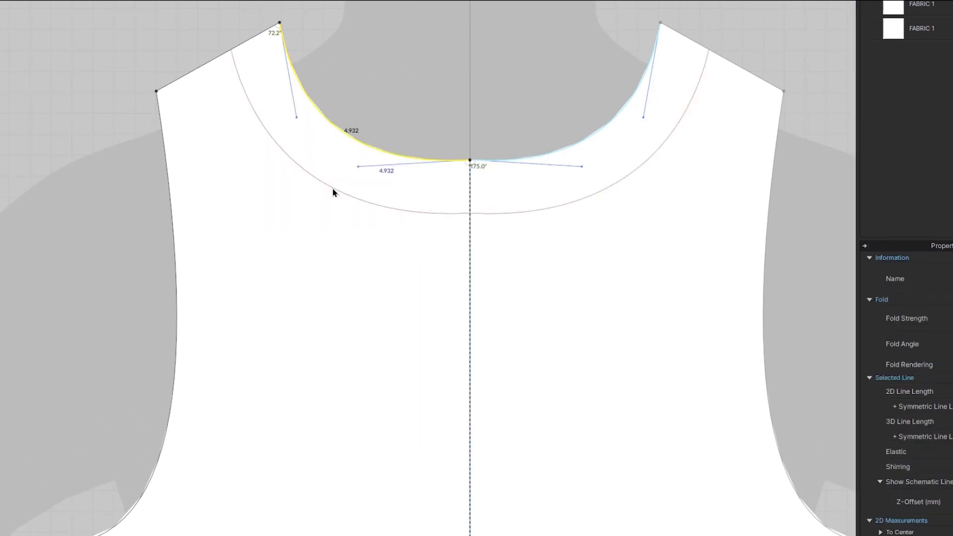
# Cut and sew the front piece along the internal line below its neckline to separate a neckband.
pyautogui.click(333, 193)
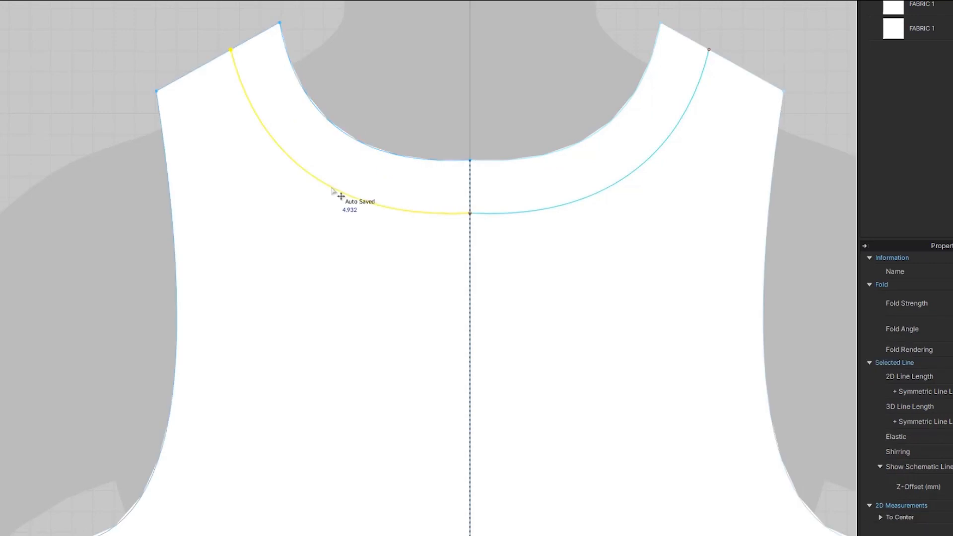
pyautogui.rightClick(332, 190)
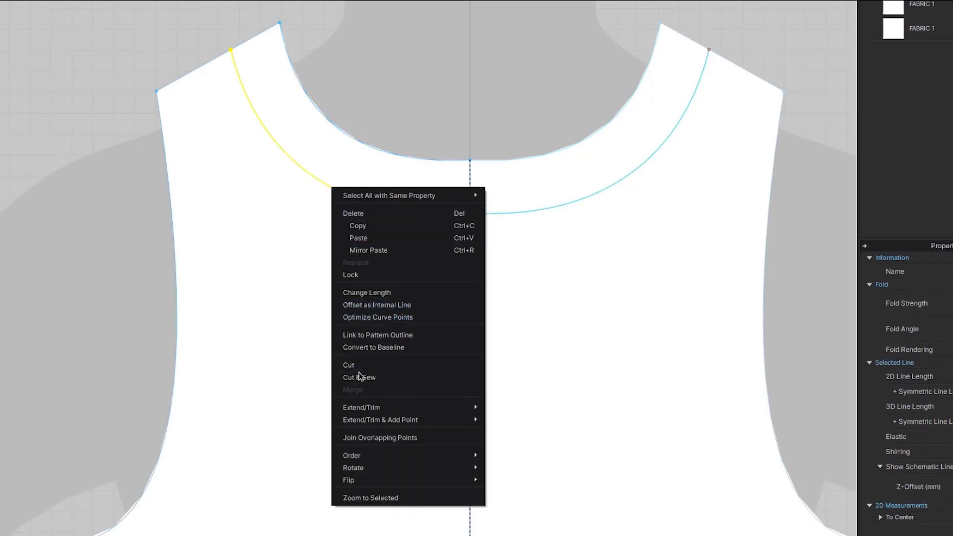
pyautogui.click(360, 377)
# Offset the back neckline as an internal line and cut and sew the back piece along it.
pyautogui.scroll(-5, 361, 368)
pyautogui.moveTo(643, 407); pyautogui.dragTo(164, 392, button='middle')
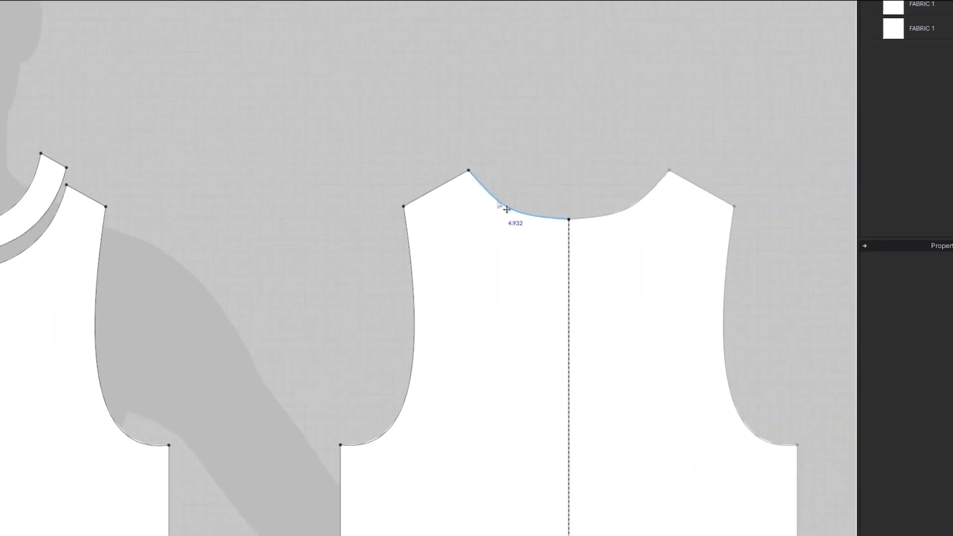
pyautogui.click(506, 208)
pyautogui.rightClick(498, 202)
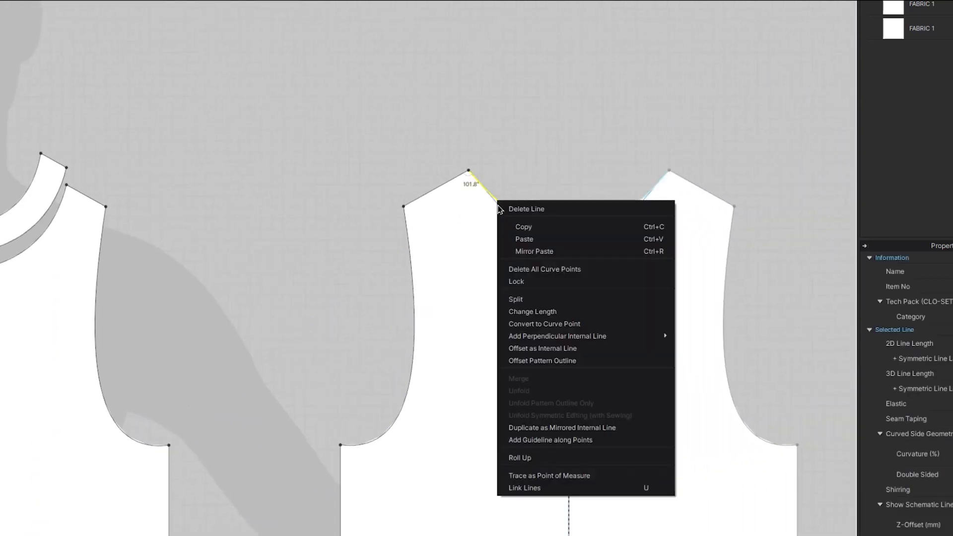
pyautogui.click(543, 348)
pyautogui.click(314, 247)
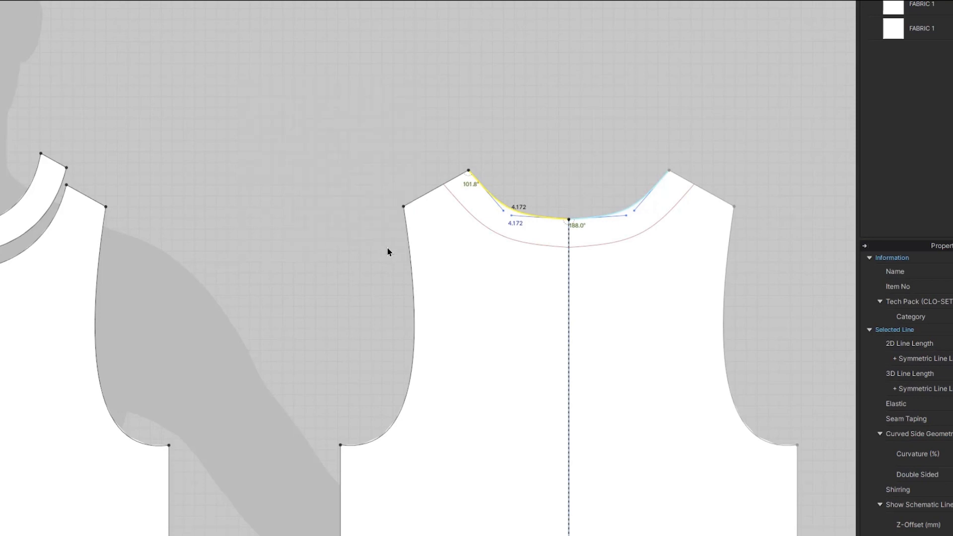
pyautogui.rightClick(491, 235)
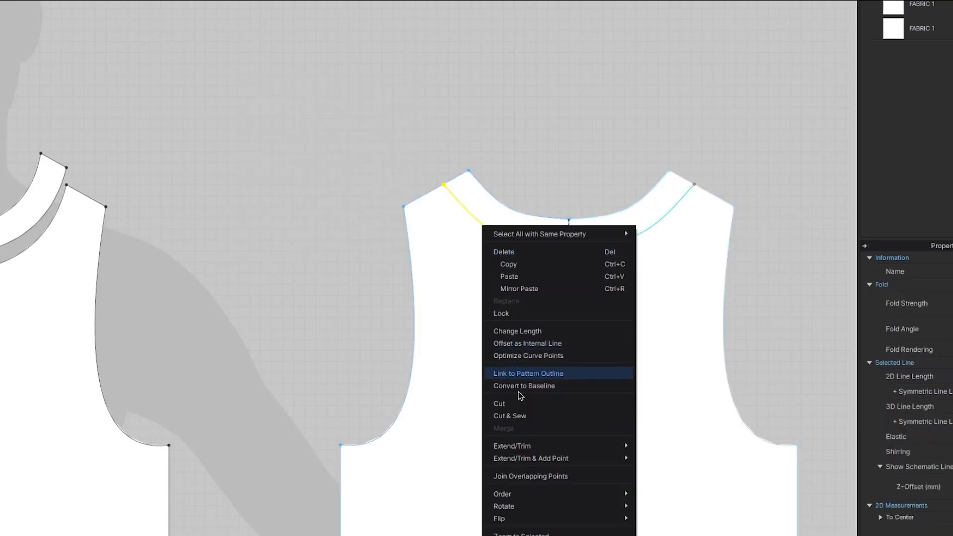
pyautogui.click(516, 415)
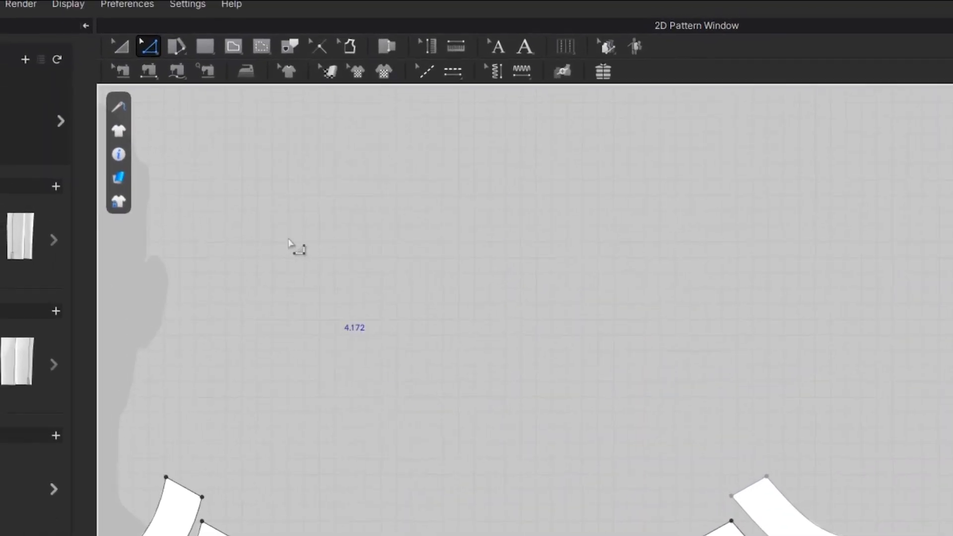
# Delete the sewing on the neckband's shoulder ends and sew the front and back neckband ends together with Segment Sewing.
pyautogui.click(123, 72)
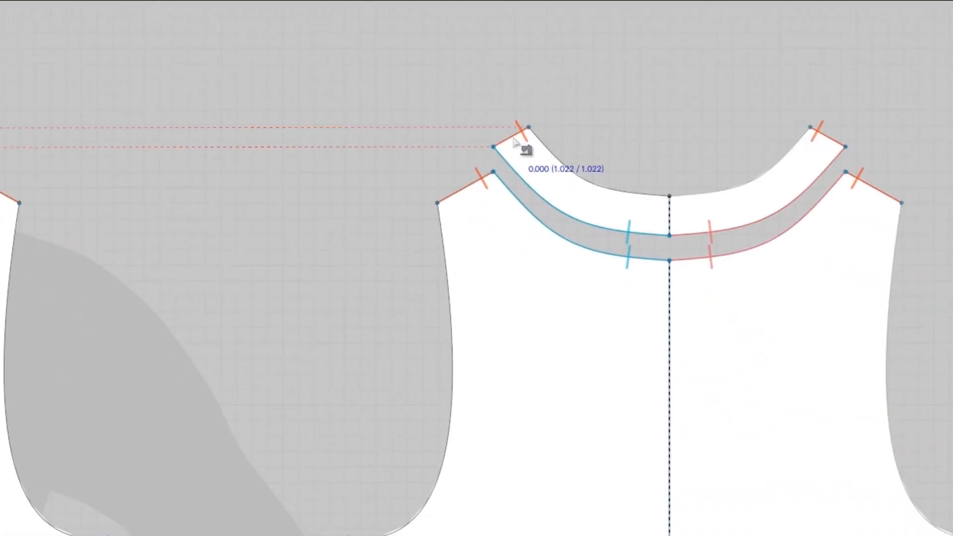
pyautogui.rightClick(516, 142)
pyautogui.click(551, 195)
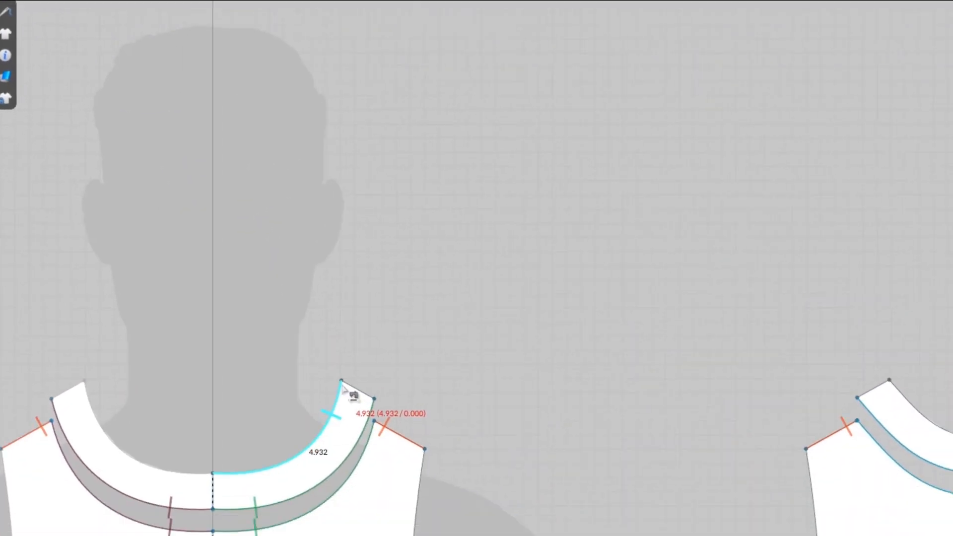
pyautogui.click(346, 386)
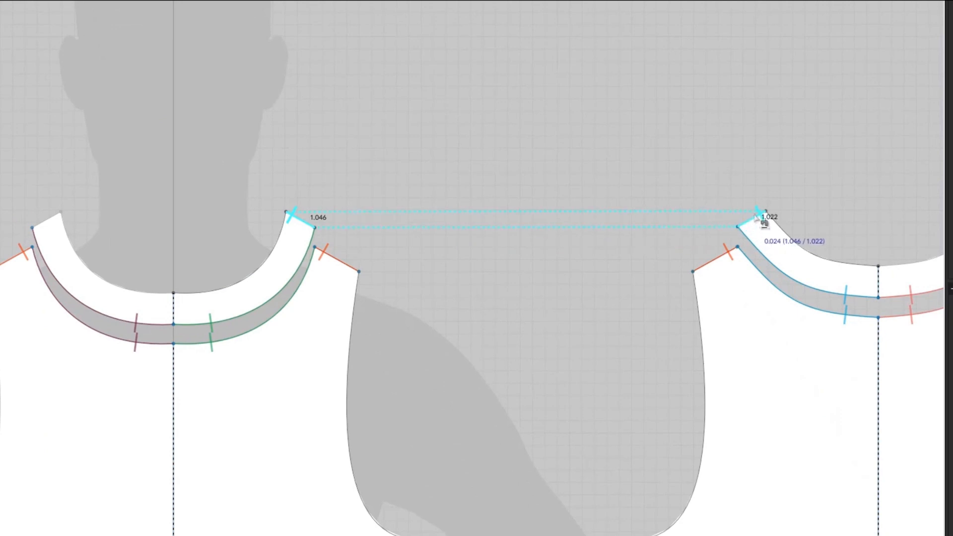
pyautogui.click(760, 215)
pyautogui.scroll(-3, 687, 257)
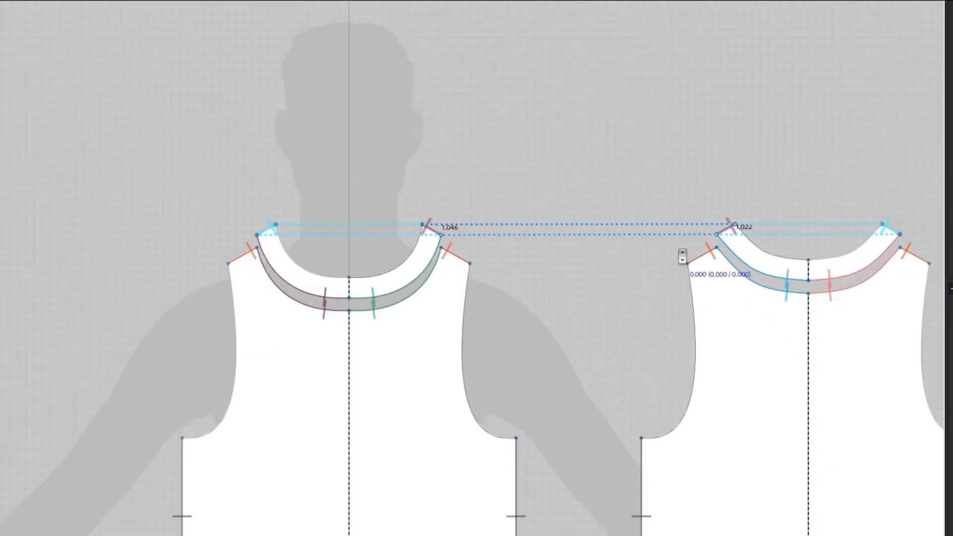
# Move the outer shoulder points of the front and back pieces outward together to widen the shoulders.
pyautogui.scroll(3, 682, 257)
pyautogui.press('z')
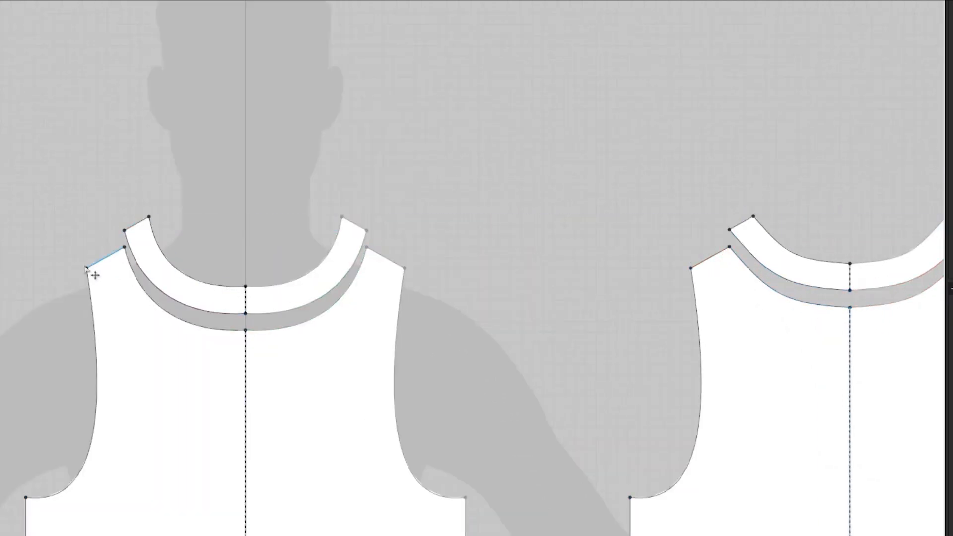
pyautogui.click(87, 268)
pyautogui.keyDown('shift'); pyautogui.click(691, 268); pyautogui.keyUp('shift')
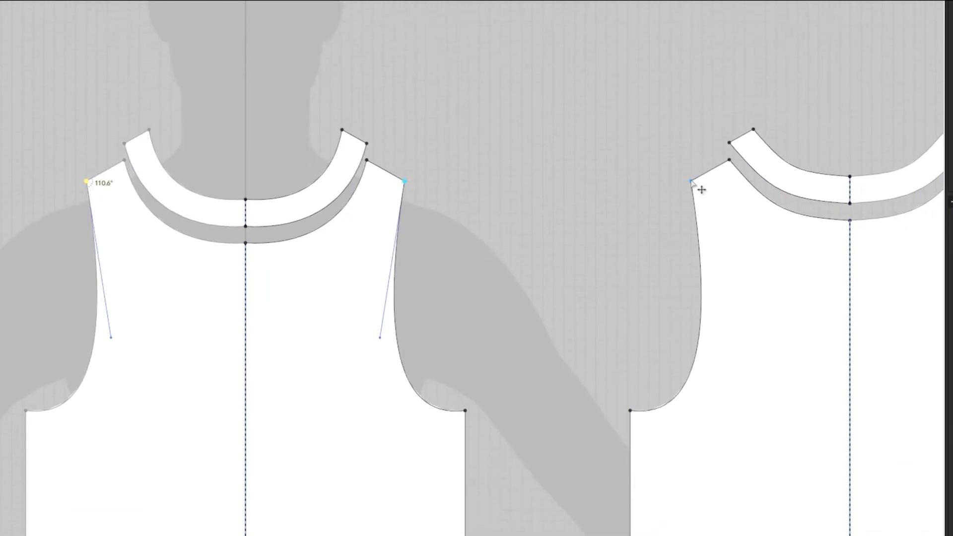
pyautogui.press('Left')
pyautogui.press('Left')
pyautogui.press('Left')
pyautogui.press('Left')
pyautogui.press('Left')
pyautogui.press('Left')
pyautogui.press('Left')
pyautogui.press('Left')
pyautogui.press('Left')
pyautogui.press('Left')
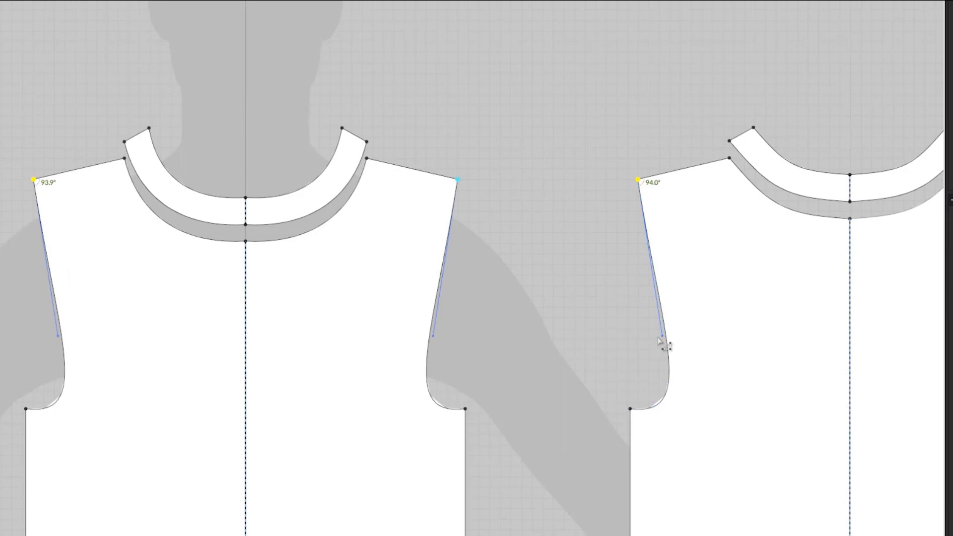
# Reshape the front and back armholes into gentler curves by adjusting the curve handles of their shoulder and underarm points.
pyautogui.click(664, 334)
pyautogui.click(630, 410)
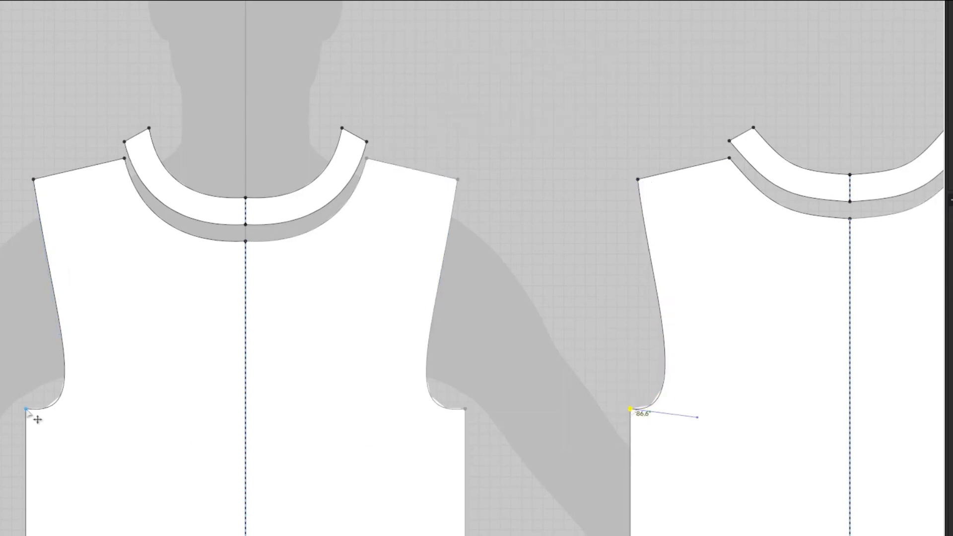
pyautogui.moveTo(93, 417); pyautogui.dragTo(78, 345)
pyautogui.click(632, 412)
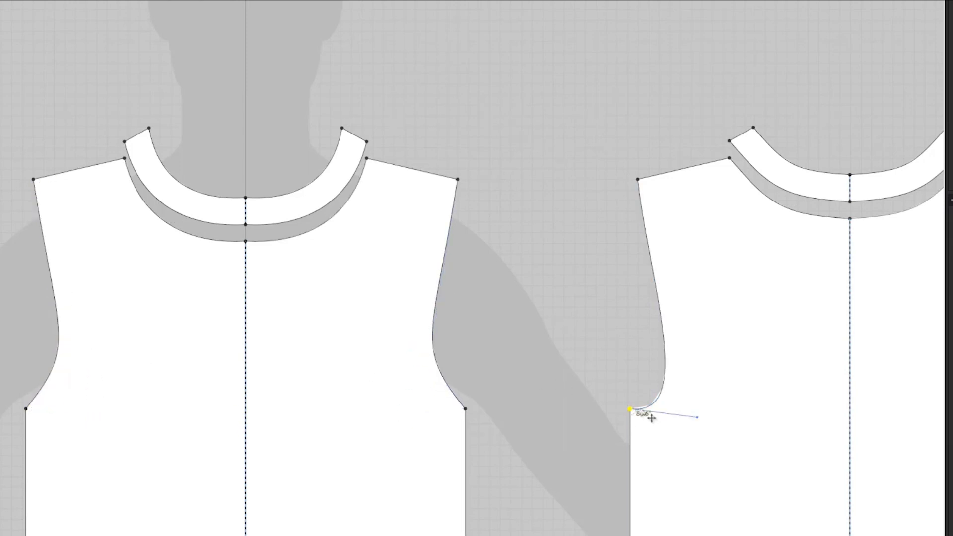
pyautogui.moveTo(697, 418); pyautogui.dragTo(689, 305)
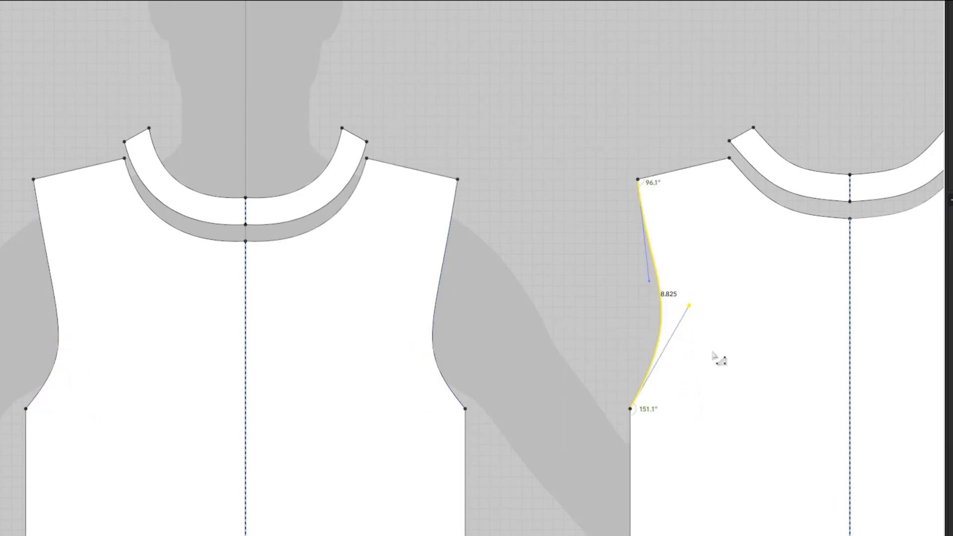
pyautogui.click(27, 410)
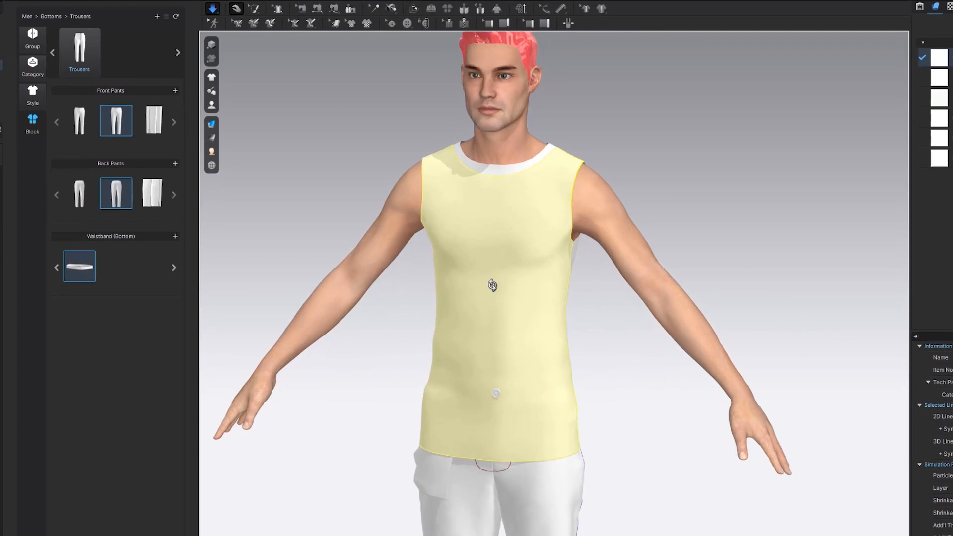
pyautogui.moveTo(492, 286)
pyautogui.mouseDown(button='right')
pyautogui.moveTo(585, 287)
pyautogui.moveTo(496, 283)
pyautogui.mouseUp(button='right')
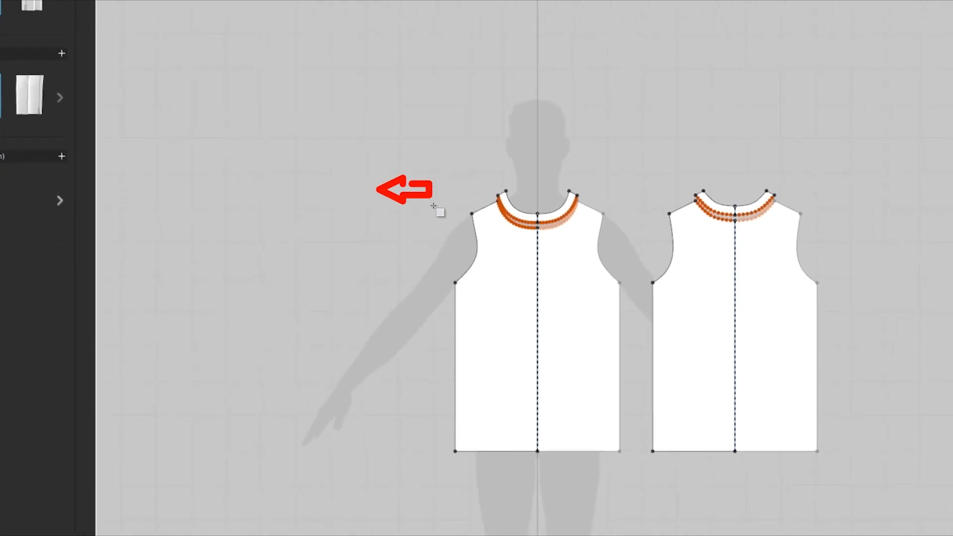
# Draw a rectangle about 6.6 in wide and 15.2 in tall beside the front piece and add three points on its facing edge.
pyautogui.moveTo(434, 205); pyautogui.dragTo(376, 339)
pyautogui.moveTo(395, 290); pyautogui.dragTo(340, 286)
pyautogui.click(375, 267)
pyautogui.click(375, 223)
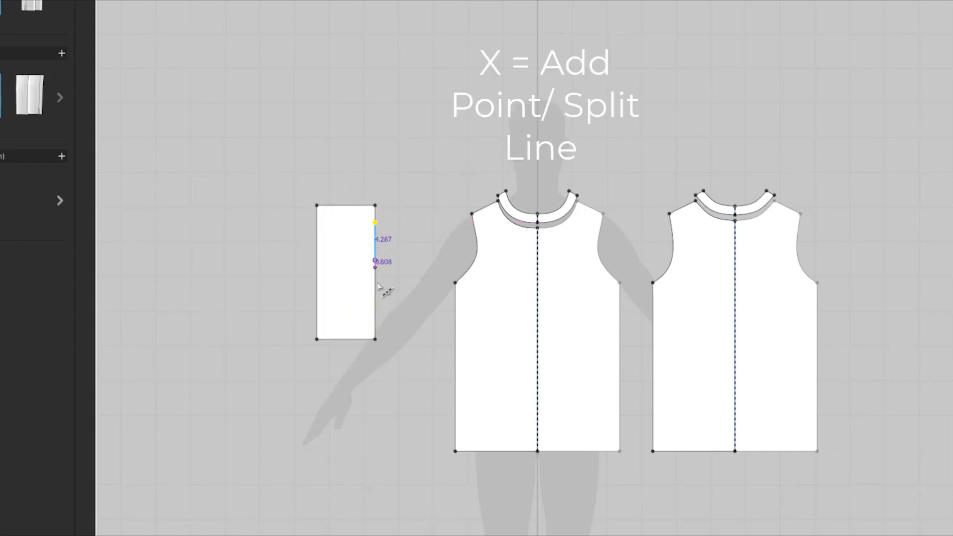
pyautogui.click(375, 322)
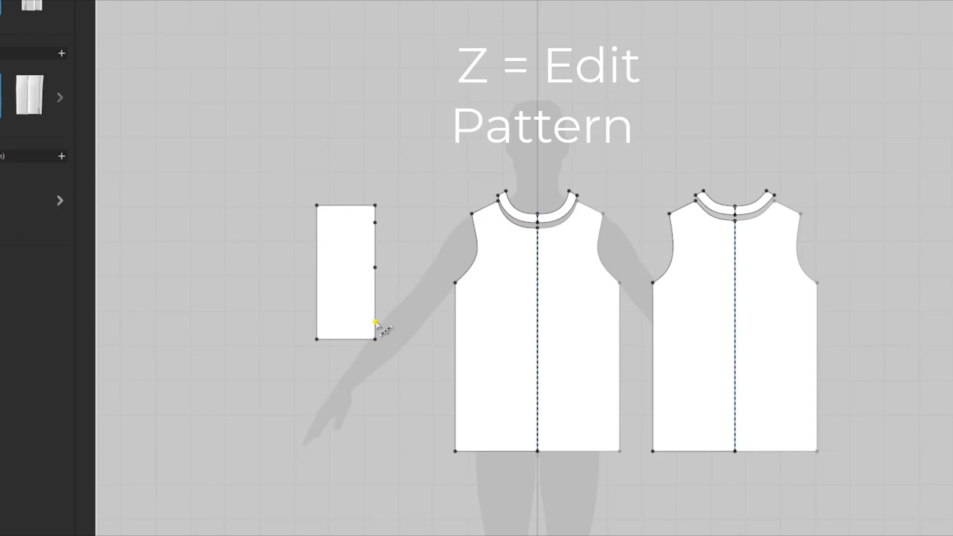
# Move the middle added point of the rectangle outward toward the front piece to form the peak of a sleeve cap.
pyautogui.click(375, 267)
pyautogui.moveTo(375, 268); pyautogui.dragTo(377, 268)
pyautogui.press('Right')
pyautogui.press('Right')
pyautogui.press('Right')
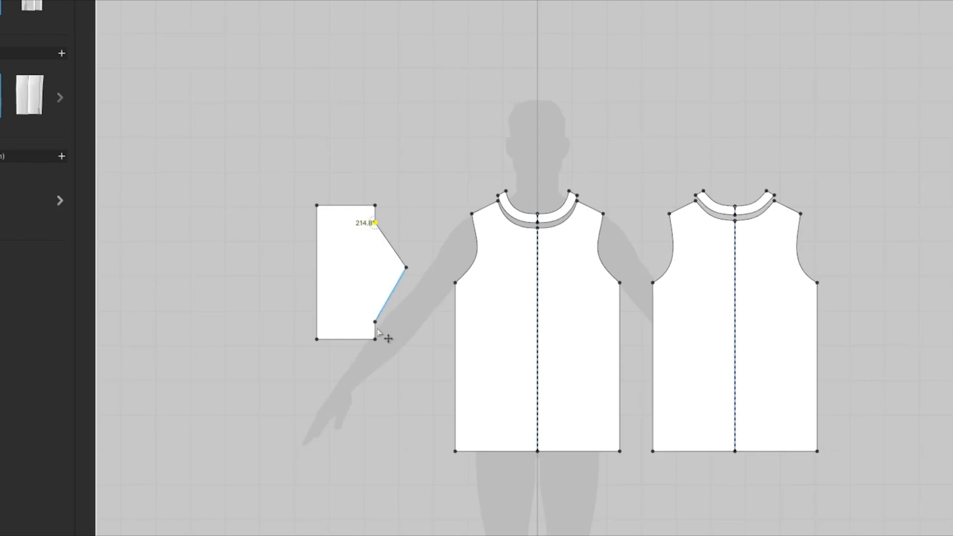
# Move the upper and lower added points slightly outward so the sleeve cap slopes from the rectangle's corners to the peak.
pyautogui.press('Right')
pyautogui.press('Right')
pyautogui.press('Right')
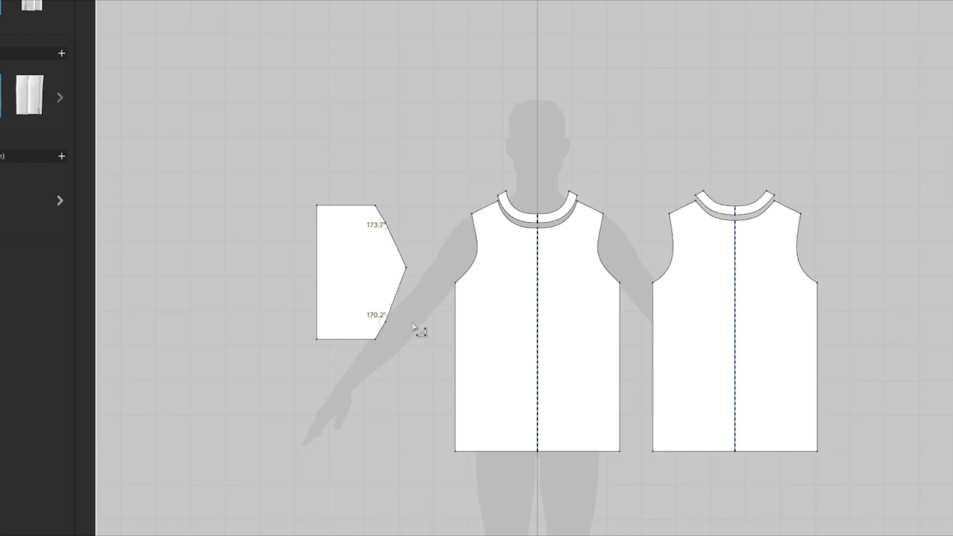
# Curve the sleeve cap outward on both sides of its peak and inward along the two short segments near the underarm corners.
pyautogui.press('c')
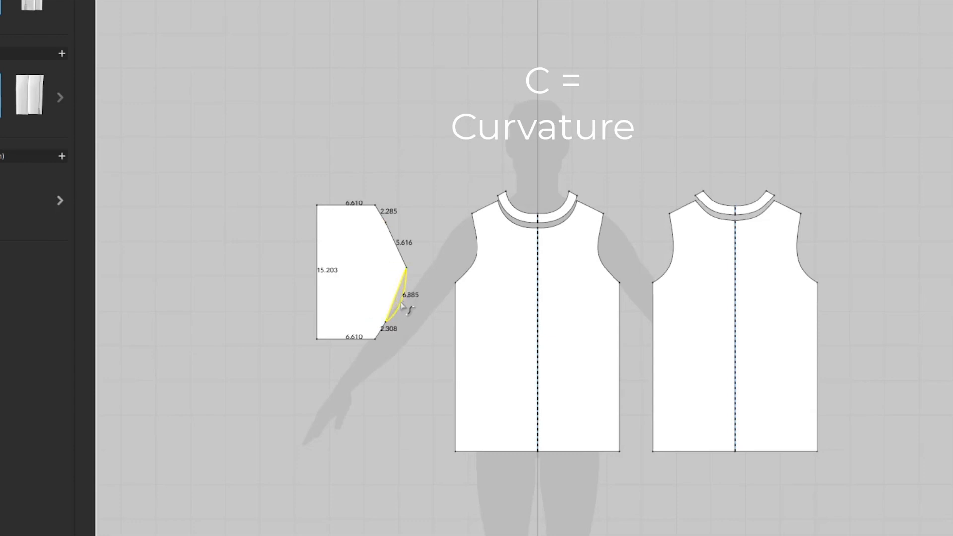
pyautogui.moveTo(403, 307); pyautogui.dragTo(403, 304)
pyautogui.moveTo(400, 250); pyautogui.dragTo(401, 242)
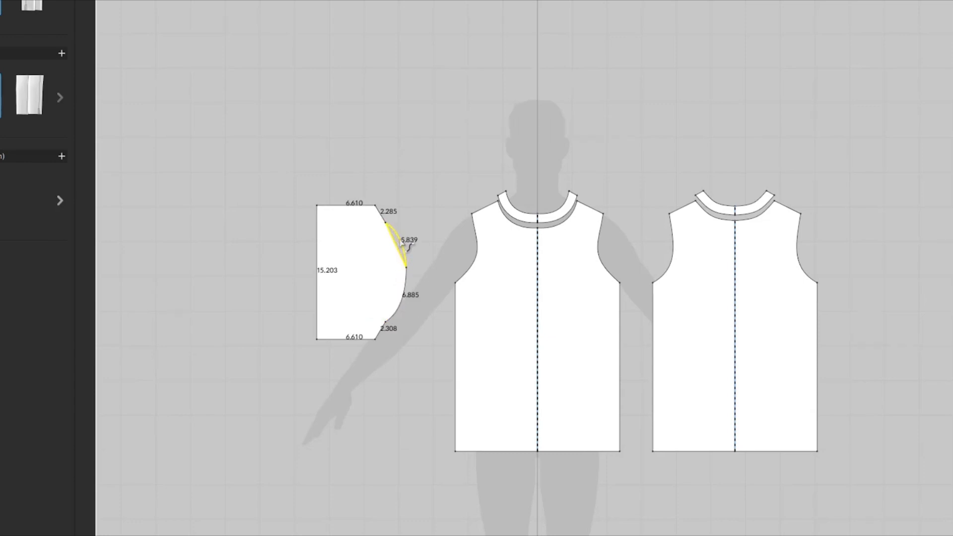
pyautogui.moveTo(387, 222); pyautogui.dragTo(381, 218)
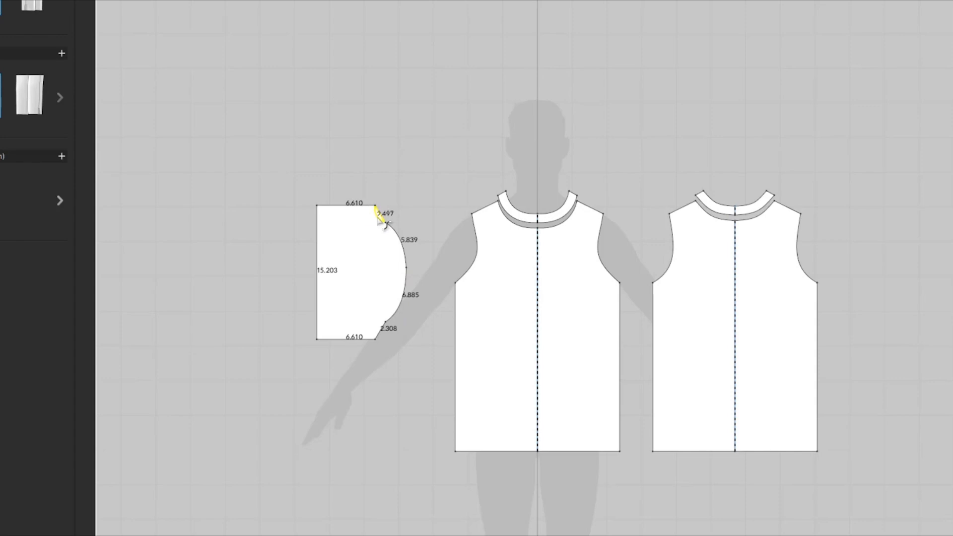
pyautogui.click(381, 336)
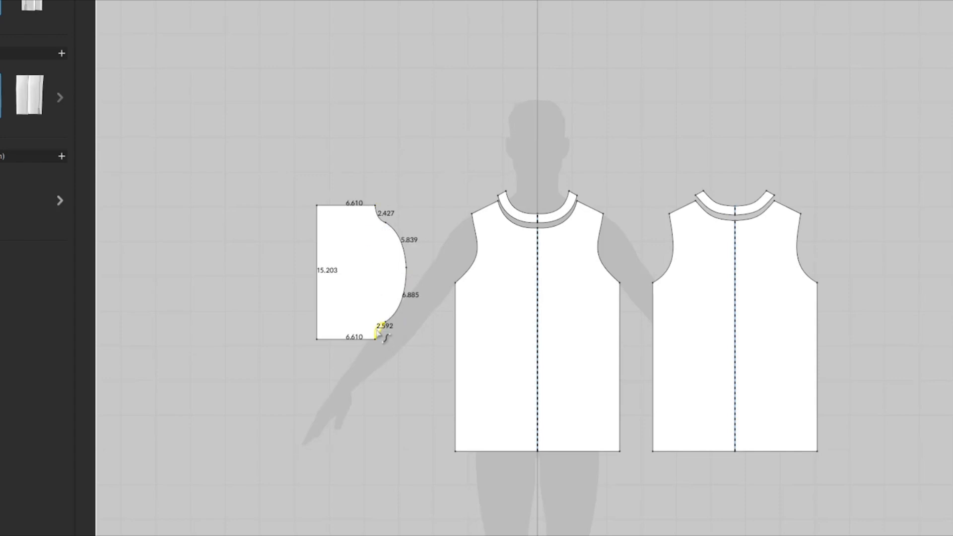
# Move the two hem corners of the sleeve piece toward each other so the sleeve tapers toward its opening.
pyautogui.click(317, 207)
pyautogui.press('Up')
pyautogui.press('Up')
pyautogui.press('Up')
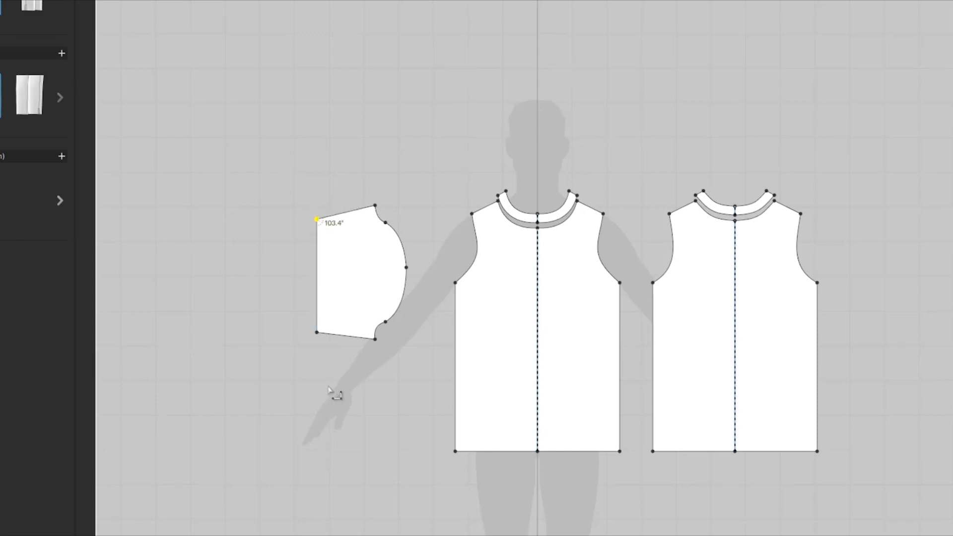
# Clone the sleeve as a Symmetric Pattern (with Sewing) and place the copy on the far side of the back piece.
pyautogui.press('a')
pyautogui.click(340, 298)
pyautogui.rightClick(339, 297)
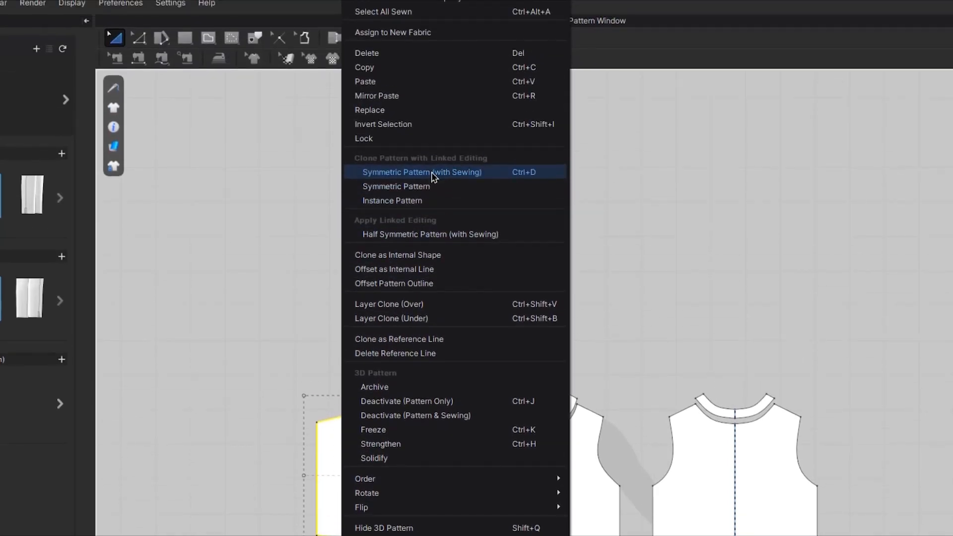
pyautogui.click(432, 170)
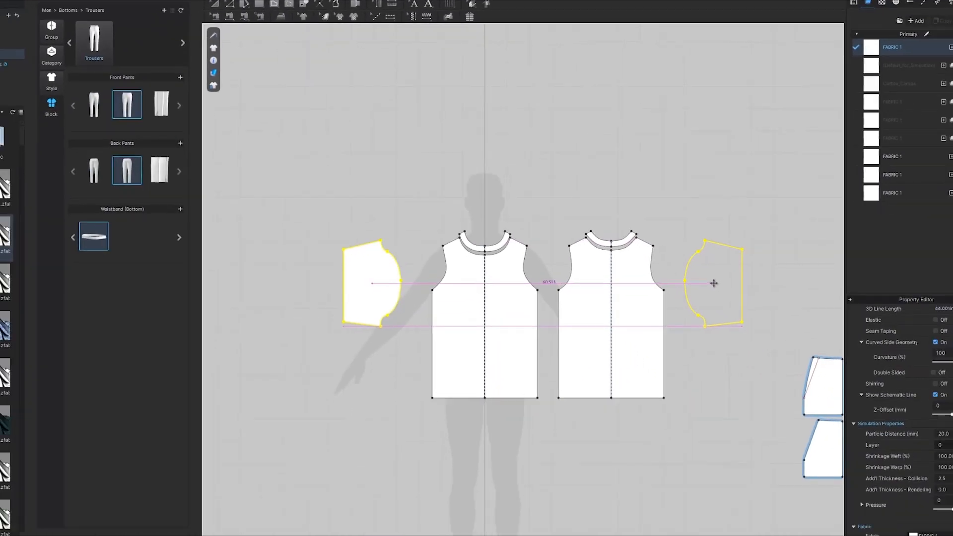
pyautogui.click(714, 283)
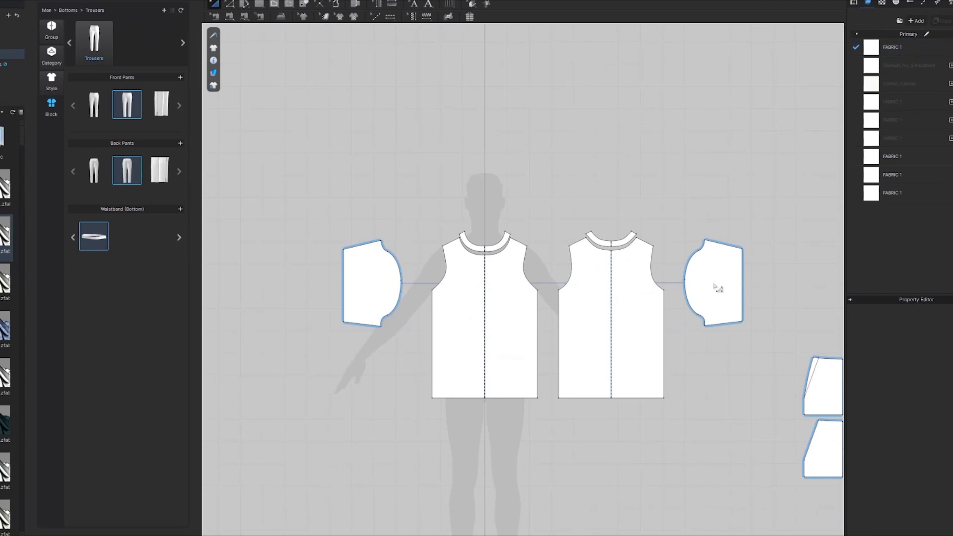
# Select both sleeves in the 3D view, rotate them to lie horizontally and shift them in line with the arms.
pyautogui.click(920, 534)
pyautogui.click(555, 241)
pyautogui.keyDown('shift'); pyautogui.click(300, 233); pyautogui.keyUp('shift')
pyautogui.click(596, 258)
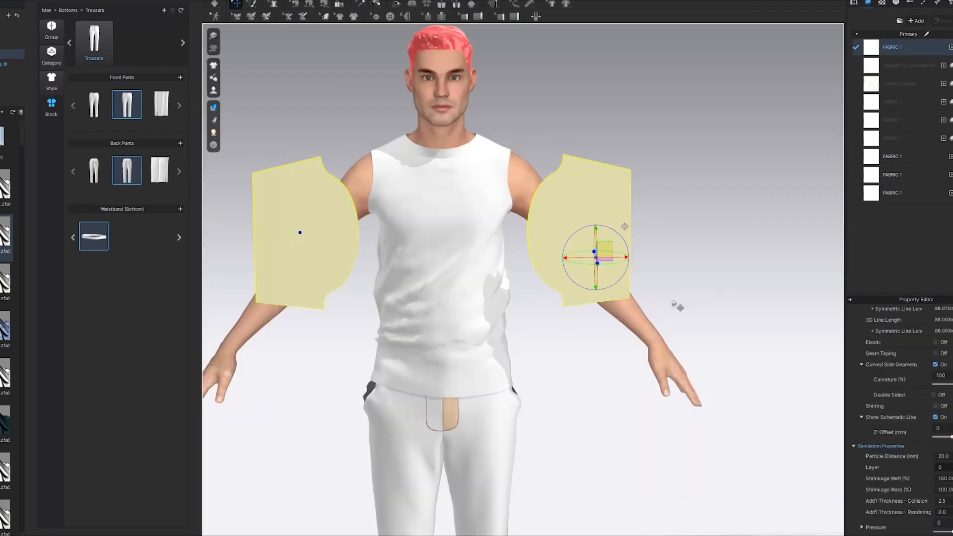
pyautogui.moveTo(672, 300); pyautogui.dragTo(596, 298, button='right')
pyautogui.moveTo(612, 231); pyautogui.dragTo(626, 276)
pyautogui.moveTo(588, 252); pyautogui.dragTo(647, 252)
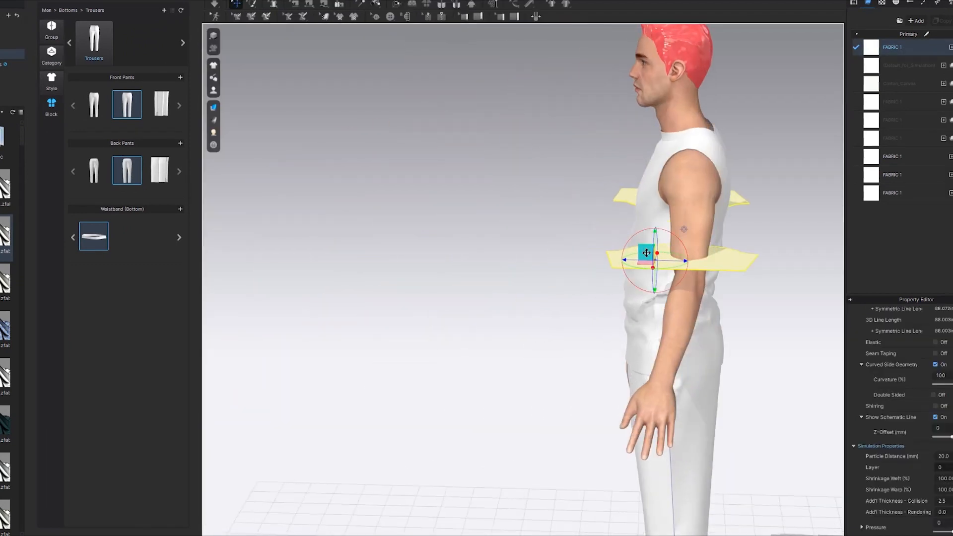
# Raise both sleeves to shoulder height and adjust their sideways position so the caps meet the armholes.
pyautogui.moveTo(573, 303); pyautogui.dragTo(644, 310, button='right')
pyautogui.moveTo(591, 222); pyautogui.dragTo(590, 147)
pyautogui.click(568, 147)
pyautogui.click(312, 148)
pyautogui.moveTo(343, 148); pyautogui.dragTo(353, 148)
pyautogui.moveTo(508, 236); pyautogui.dragTo(591, 393, button='right')
pyautogui.moveTo(598, 229); pyautogui.dragTo(526, 322, button='middle')
pyautogui.scroll(3, 526, 323)
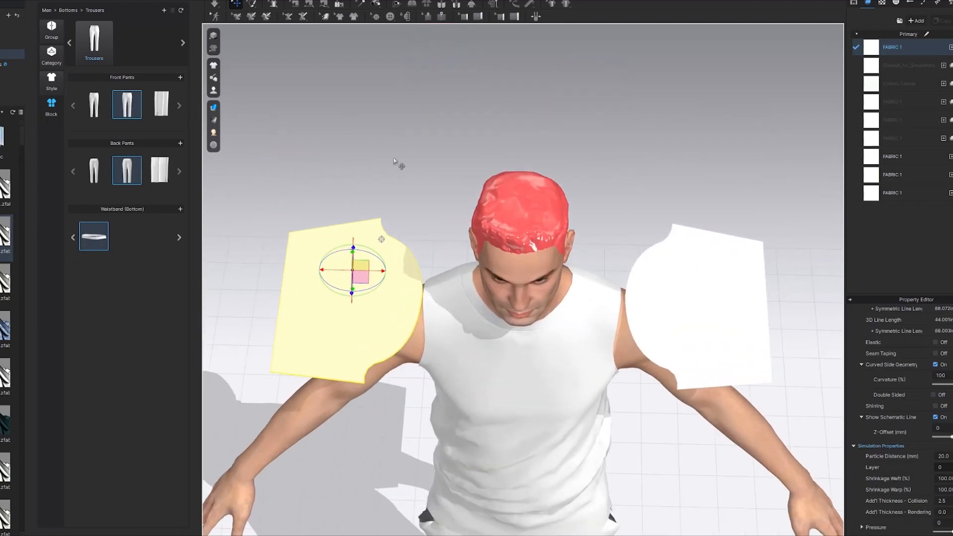
# Sew the front half of the sleeve cap, from peak to underarm corner, to the front armhole from shoulder to underarm.
pyautogui.click(324, 4)
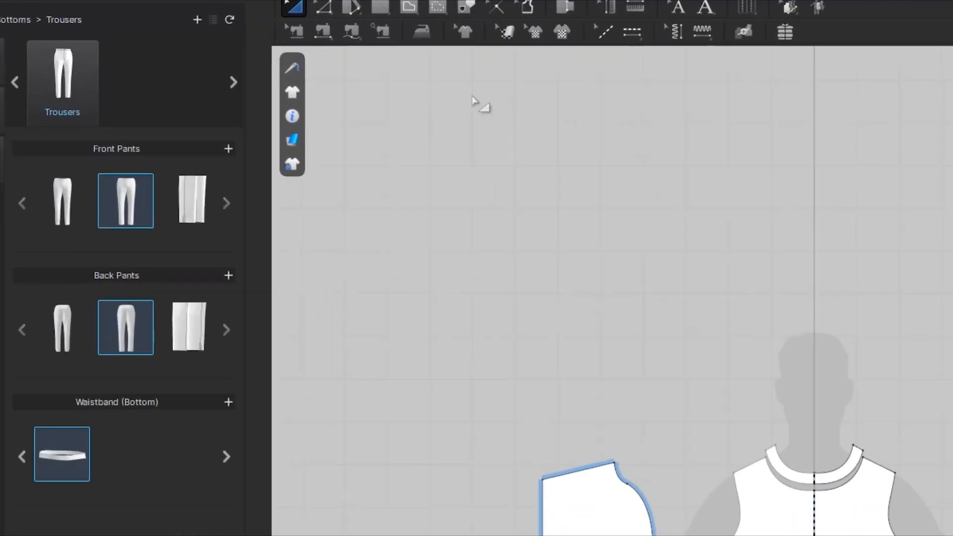
pyautogui.click(375, 35)
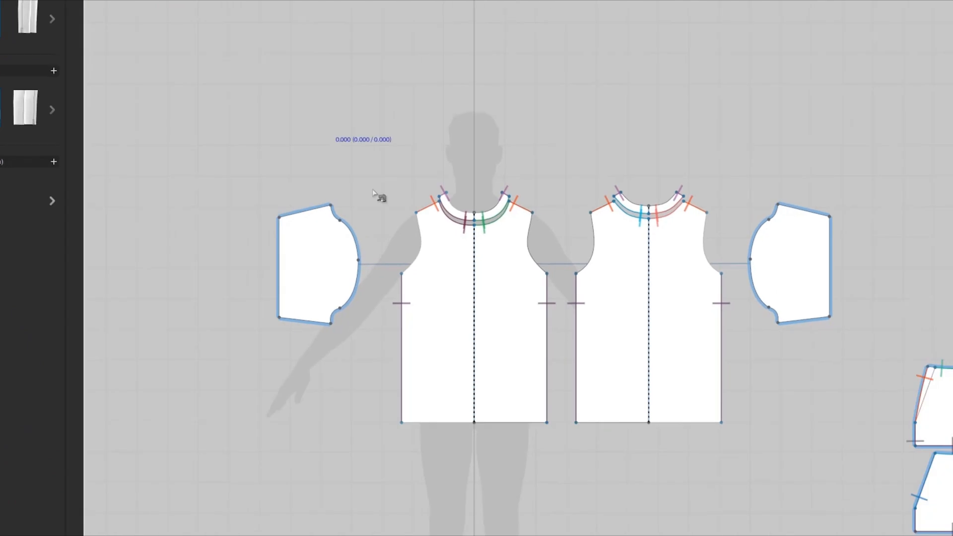
pyautogui.click(327, 232)
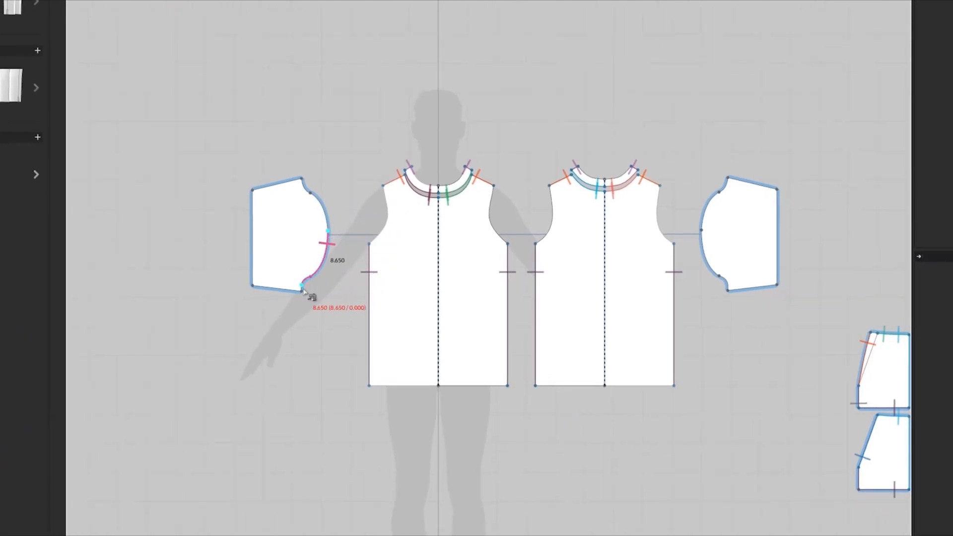
pyautogui.click(302, 292)
pyautogui.click(383, 187)
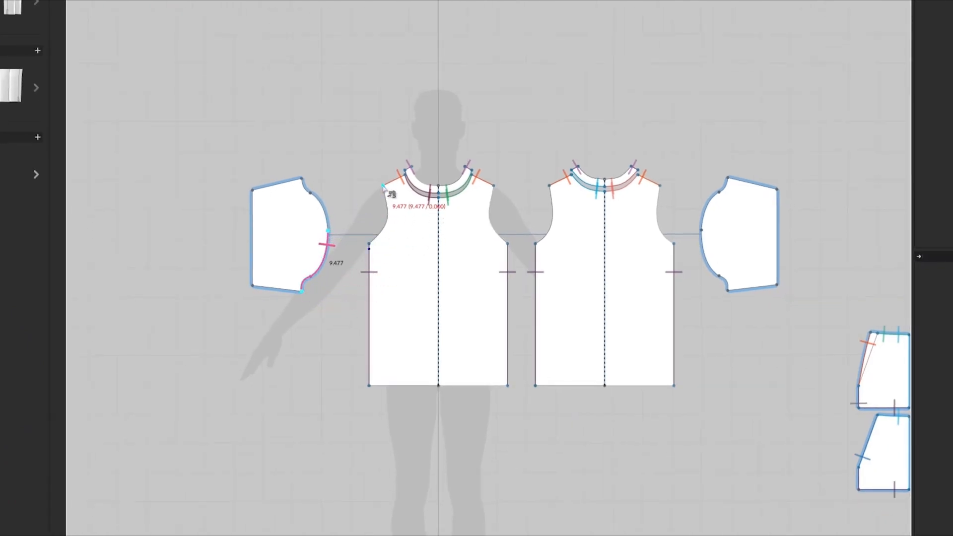
pyautogui.click(369, 245)
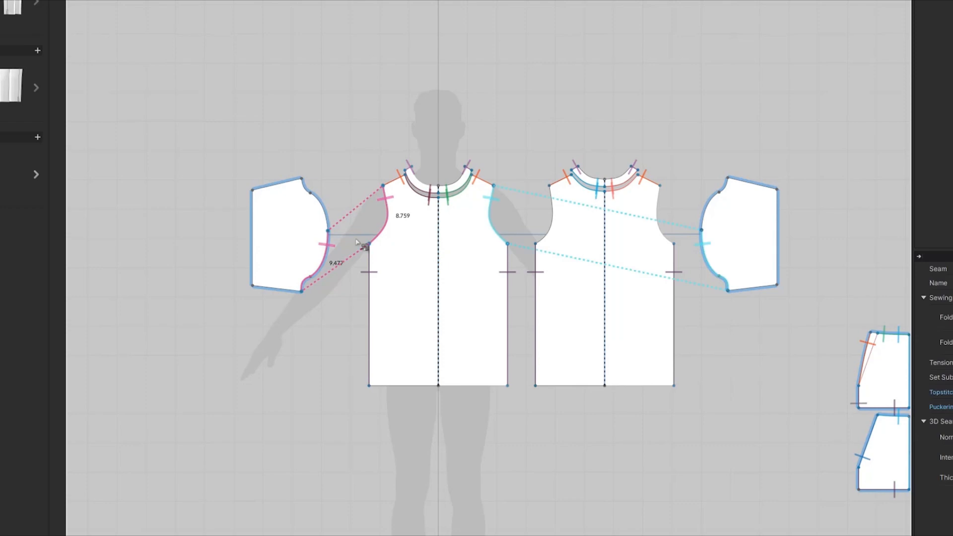
# Sew the back half of the sleeve cap, from peak to underarm corner, to the back armhole from shoulder to underarm.
pyautogui.click(329, 232)
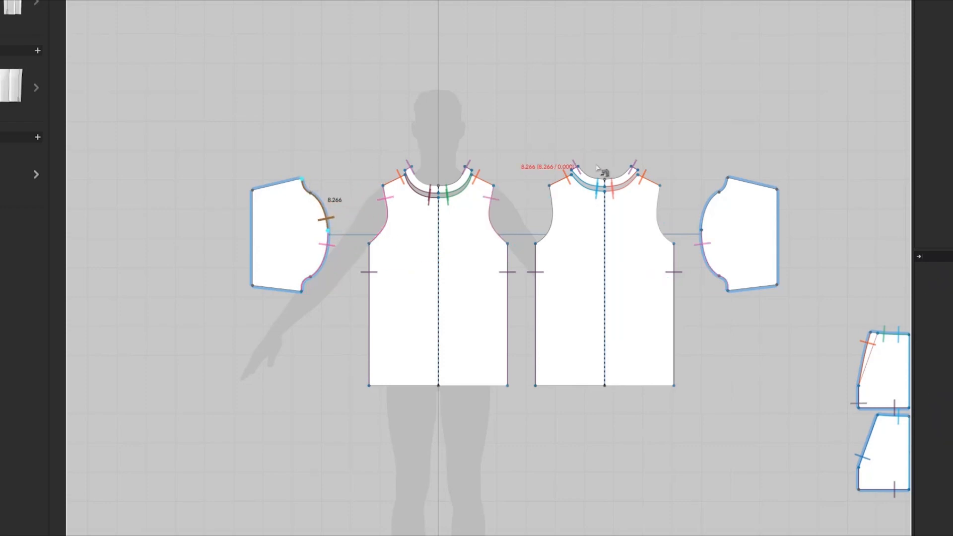
pyautogui.click(661, 187)
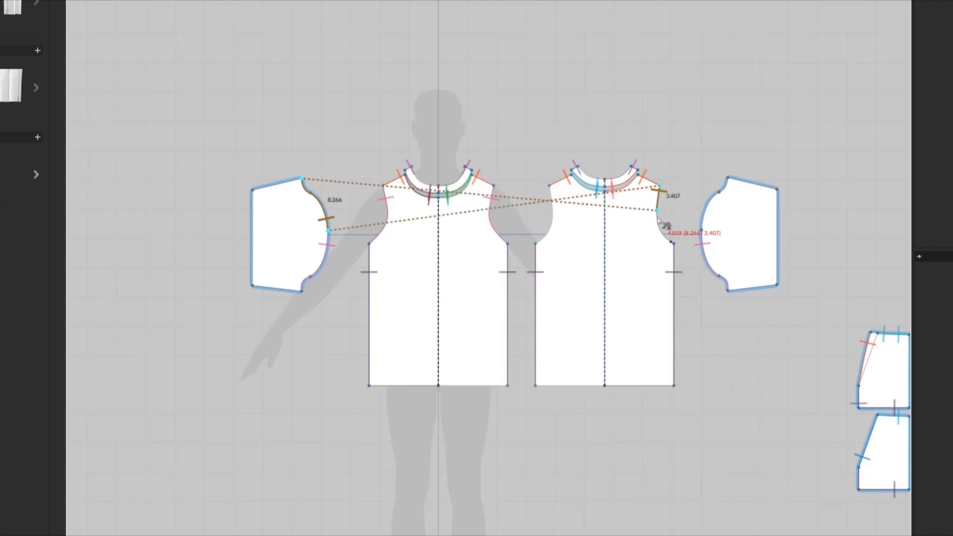
pyautogui.click(674, 243)
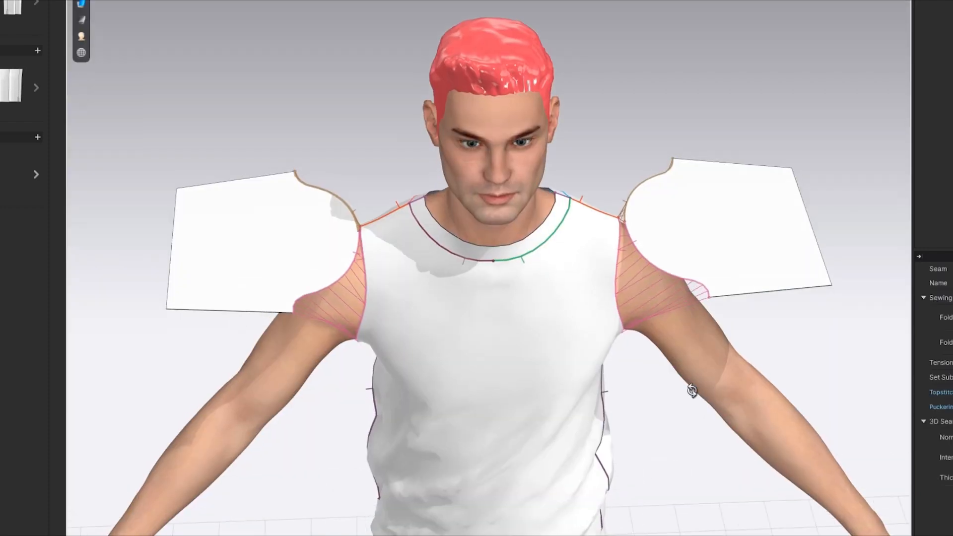
# Run the simulation until the sleeves are pulled onto the arms, and stop it.
pyautogui.moveTo(687, 390); pyautogui.dragTo(685, 344, button='right')
pyautogui.moveTo(451, 347); pyautogui.dragTo(446, 366, button='right')
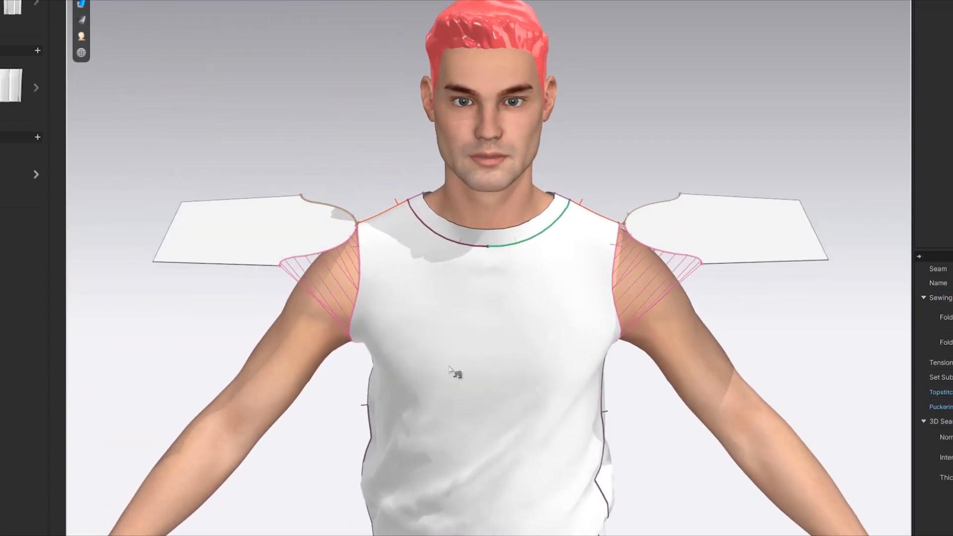
pyautogui.press('space')
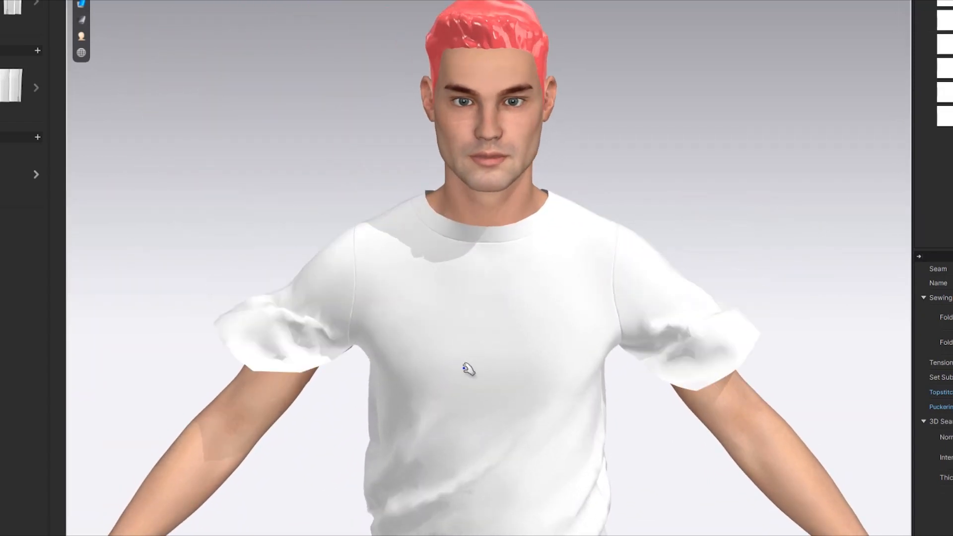
pyautogui.press('space')
# Sew the sleeve's two underarm edges together from below in the 3D view and simulate to close the sleeves.
pyautogui.moveTo(496, 411); pyautogui.dragTo(496, 342, button='right')
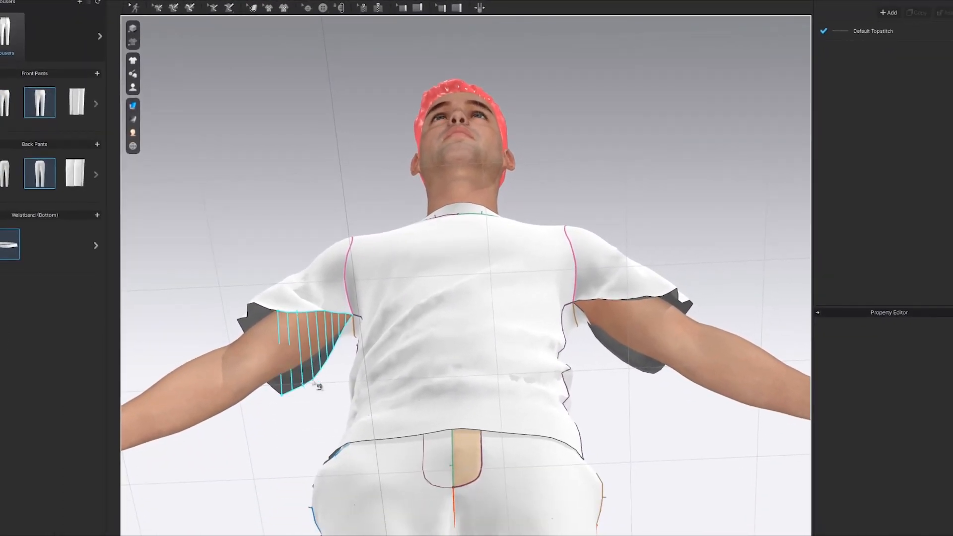
pyautogui.click(315, 383)
pyautogui.press('space')
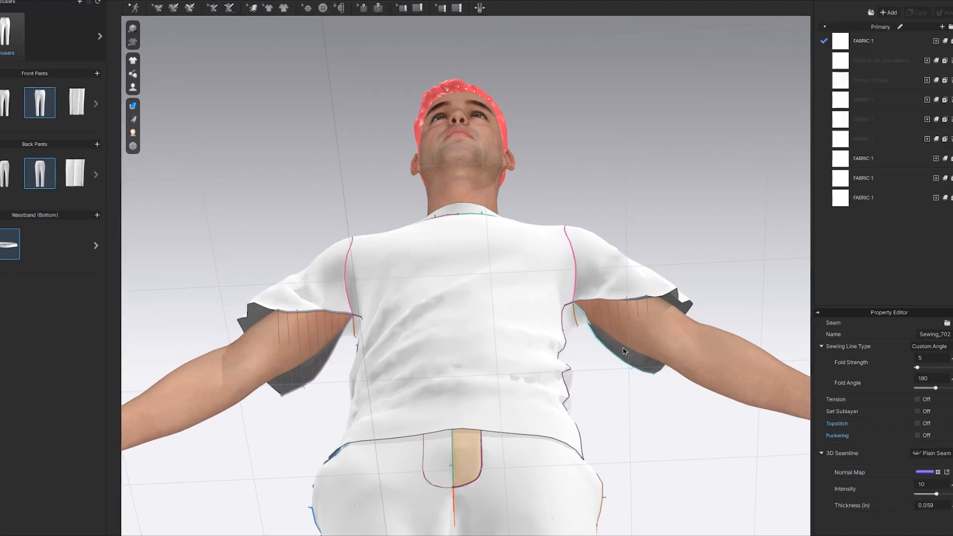
# Apply the Knit_Cotton_Jersey fabric from the library to the front of the T-shirt.
pyautogui.moveTo(621, 329); pyautogui.dragTo(617, 387, button='right')
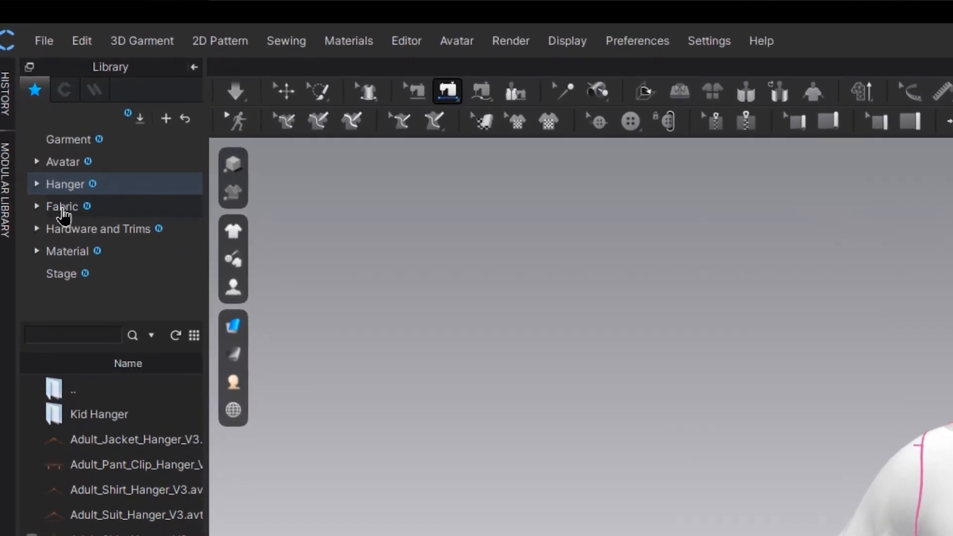
pyautogui.click(18, 98)
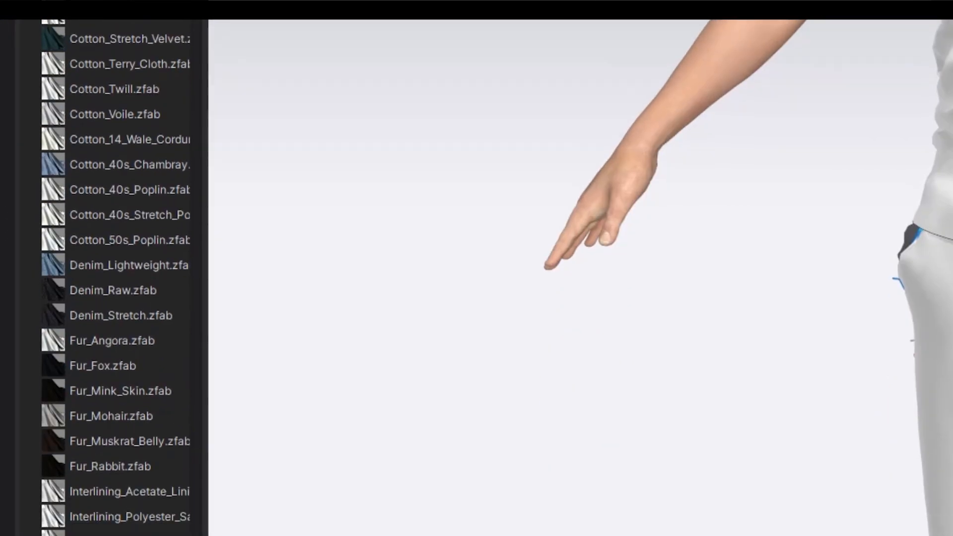
pyautogui.scroll(-1, 129, 40)
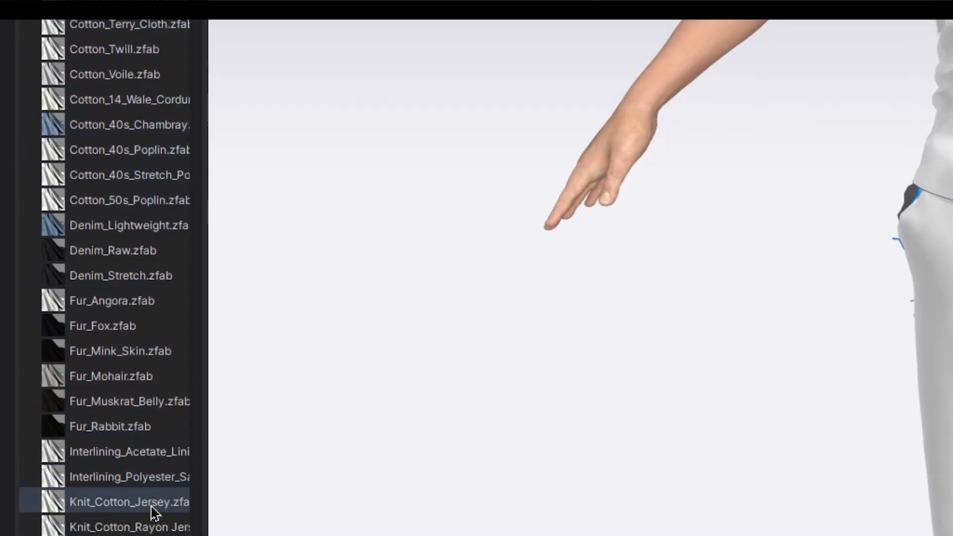
pyautogui.moveTo(181, 499); pyautogui.dragTo(678, 183)
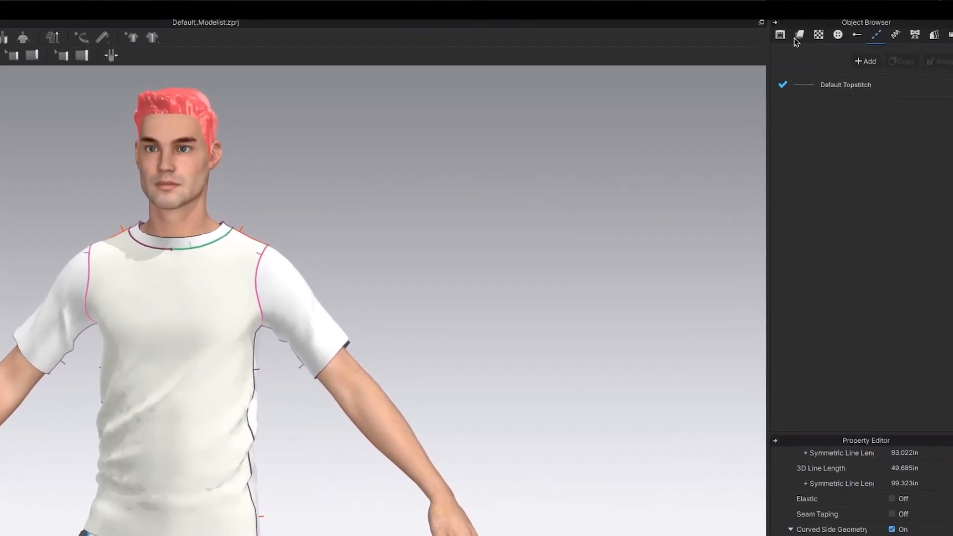
# Assign the Knit_Cotton_Jersey fabric from the project's fabric list to both sleeves.
pyautogui.click(797, 37)
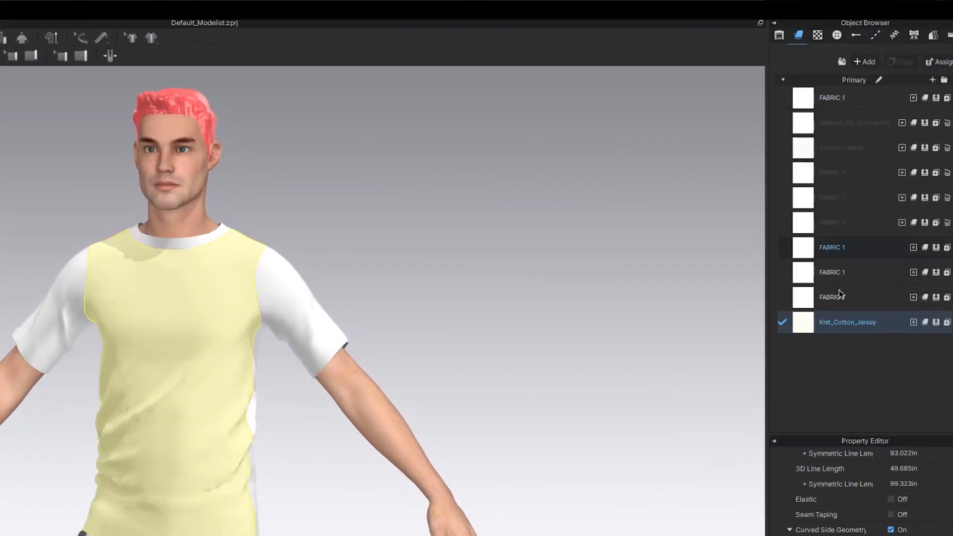
pyautogui.moveTo(837, 329); pyautogui.dragTo(585, 420)
pyautogui.moveTo(870, 328); pyautogui.dragTo(309, 322)
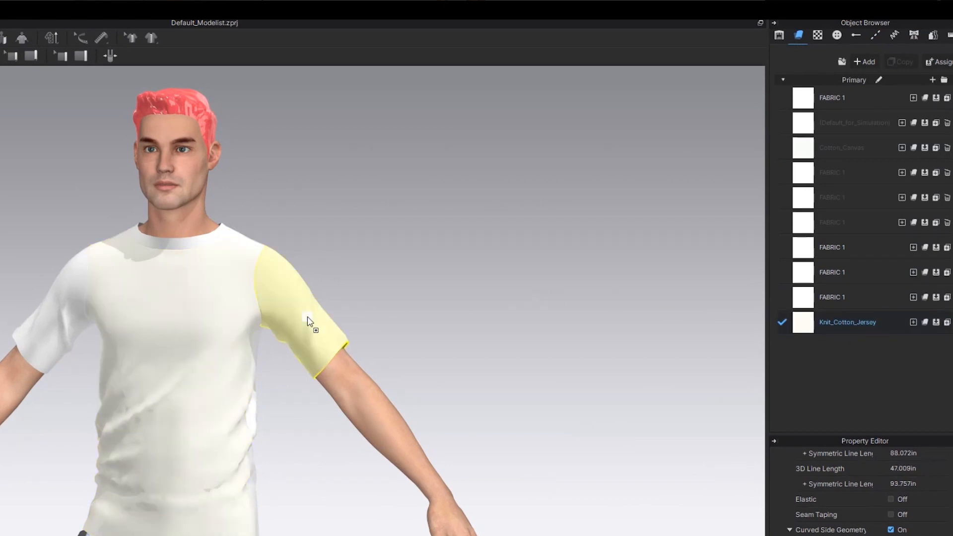
pyautogui.moveTo(819, 328); pyautogui.dragTo(683, 330)
pyautogui.moveTo(190, 313); pyautogui.dragTo(190, 313)
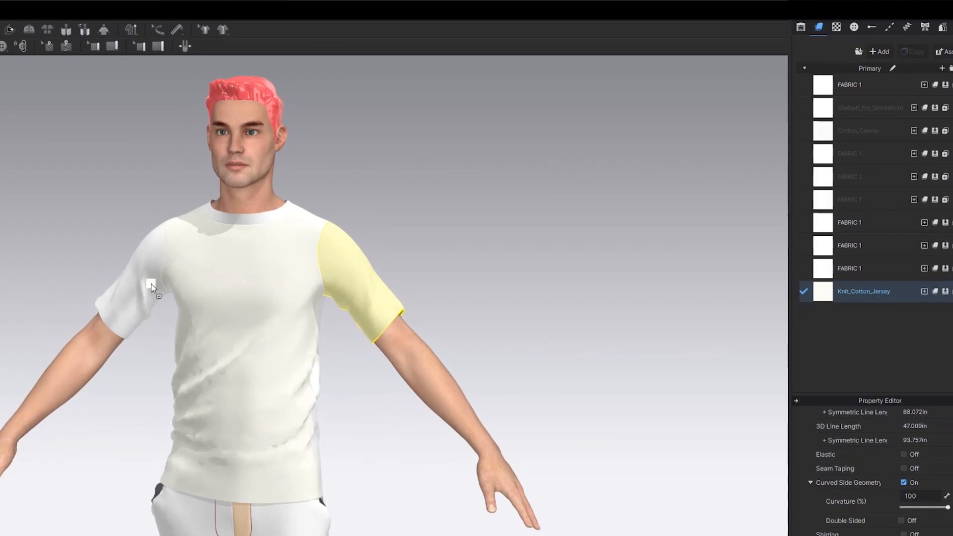
# Assign the Knit_Cotton_Jersey fabric to the back of the T-shirt.
pyautogui.moveTo(190, 313); pyautogui.dragTo(243, 358, button='right')
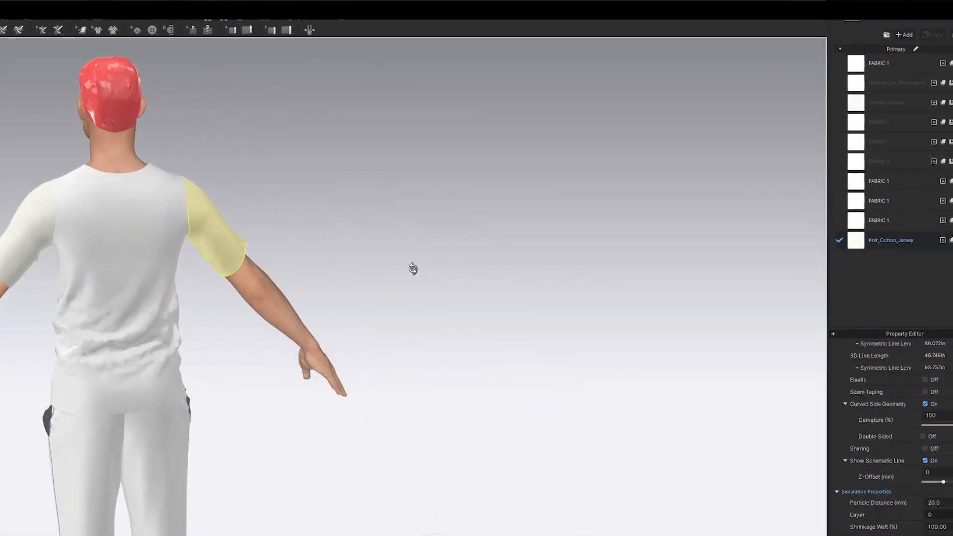
pyautogui.moveTo(413, 269); pyautogui.dragTo(705, 318, button='right')
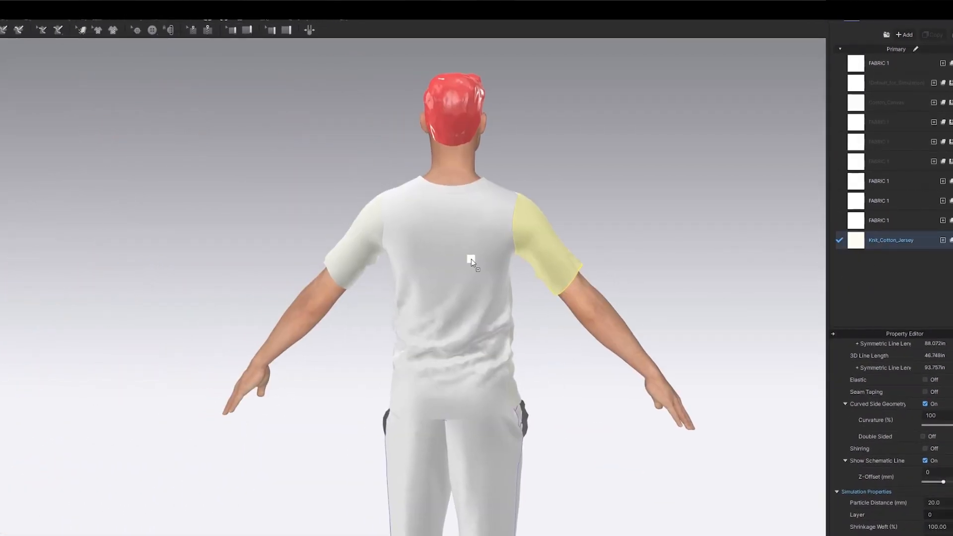
pyautogui.moveTo(473, 261); pyautogui.dragTo(468, 260)
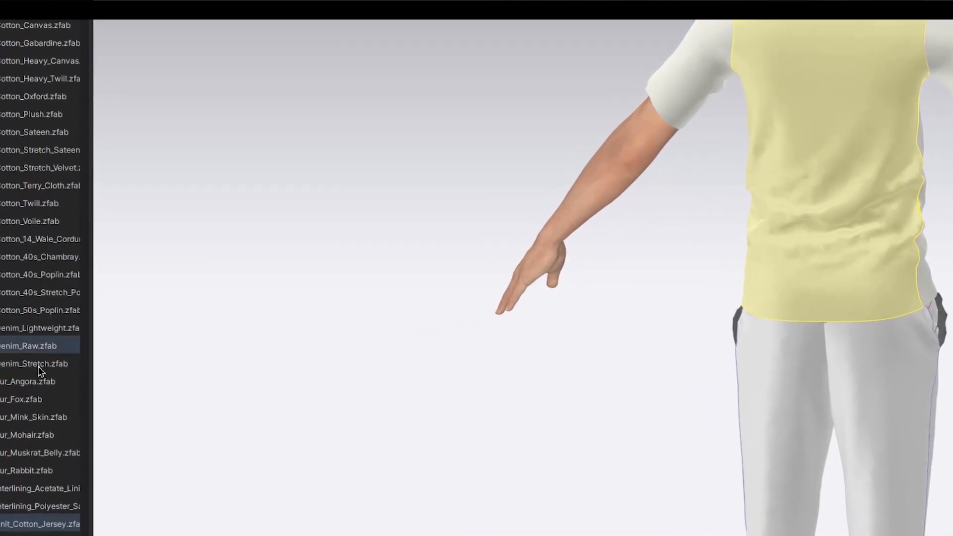
# Apply the Rib_1X1_319gsm fabric from the library to the back neckband.
pyautogui.scroll(-9, 47, 491)
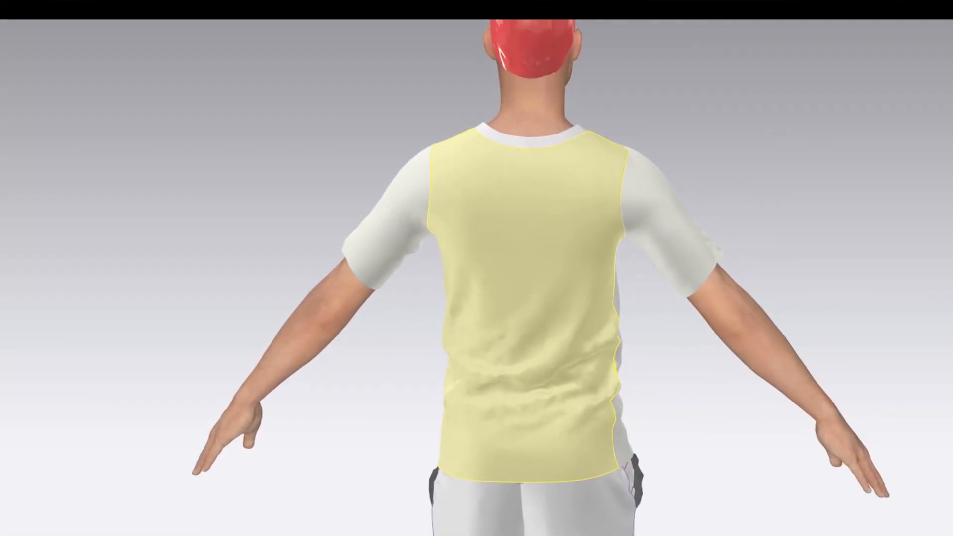
pyautogui.moveTo(7, 329); pyautogui.dragTo(765, 56)
pyautogui.moveTo(498, 167); pyautogui.dragTo(499, 163)
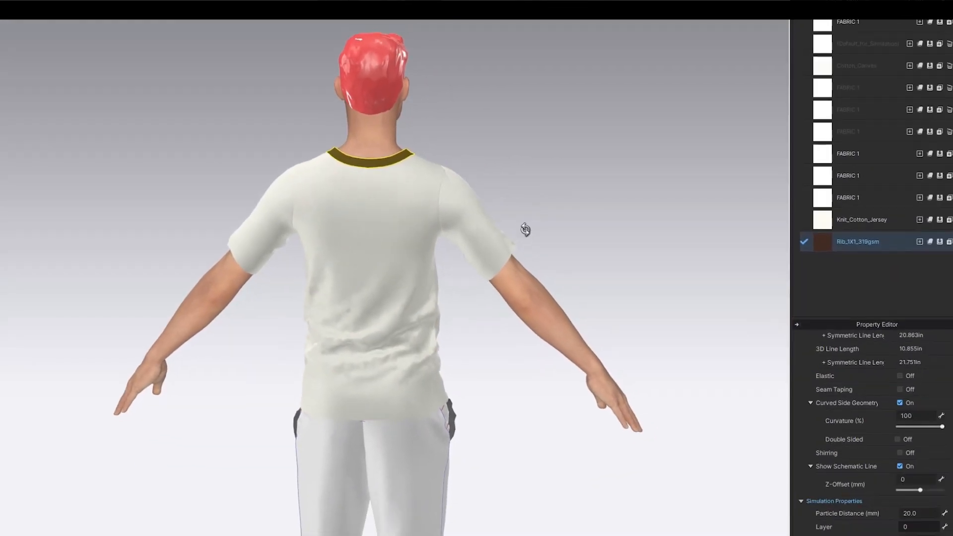
# Assign the Rib_1X1_319gsm fabric from the project's fabric list to the front neckband of the T-shirt.
pyautogui.moveTo(525, 229); pyautogui.dragTo(307, 238, button='right')
pyautogui.moveTo(649, 310); pyautogui.dragTo(596, 278, button='right')
pyautogui.moveTo(858, 241); pyautogui.dragTo(685, 230)
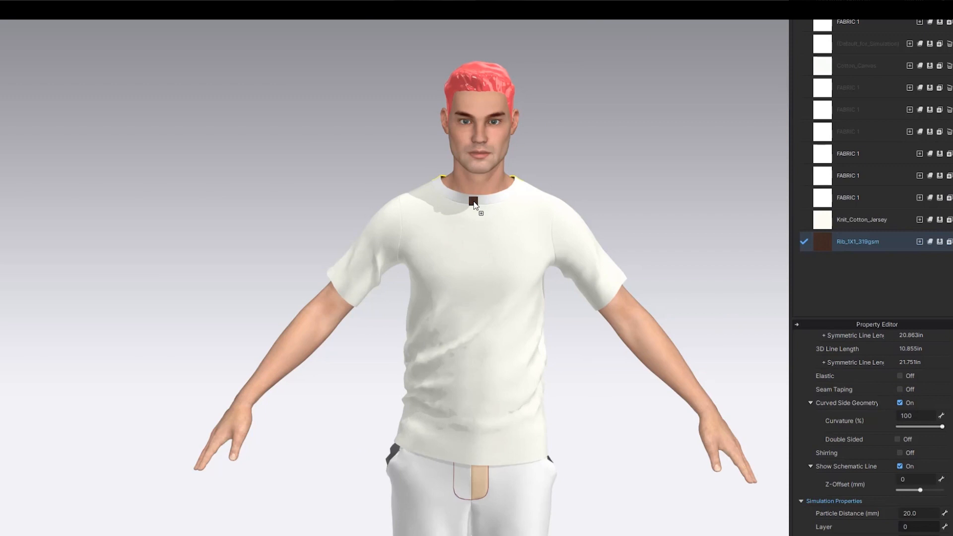
pyautogui.moveTo(473, 203); pyautogui.dragTo(474, 204)
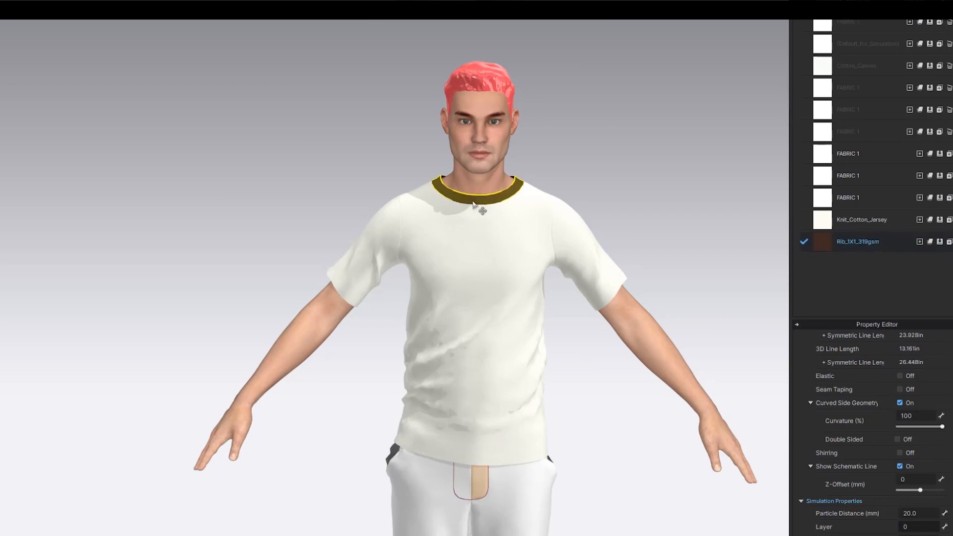
# Recolour the Knit_Cotton_Jersey fabric to a muted light cyan of about RGB 146, 218, 218.
pyautogui.click(863, 221)
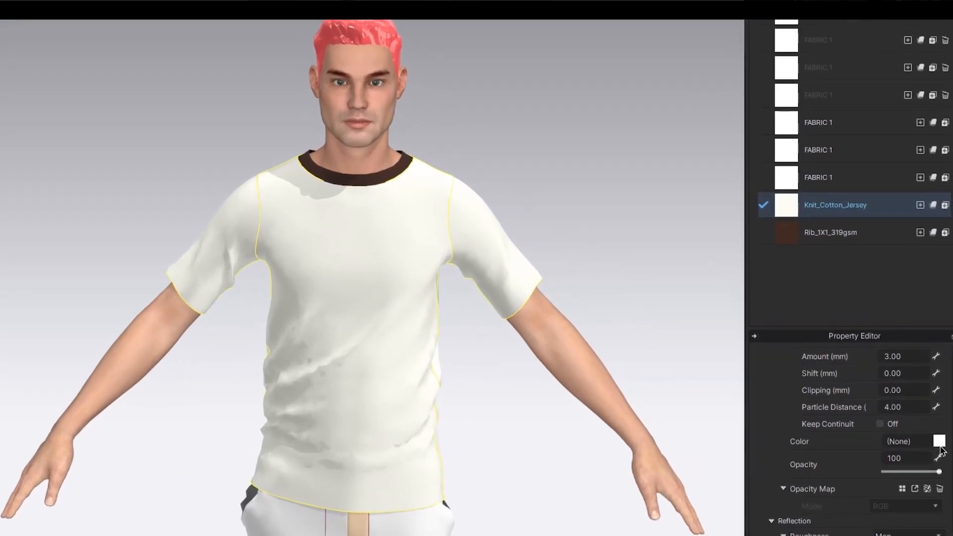
pyautogui.click(943, 421)
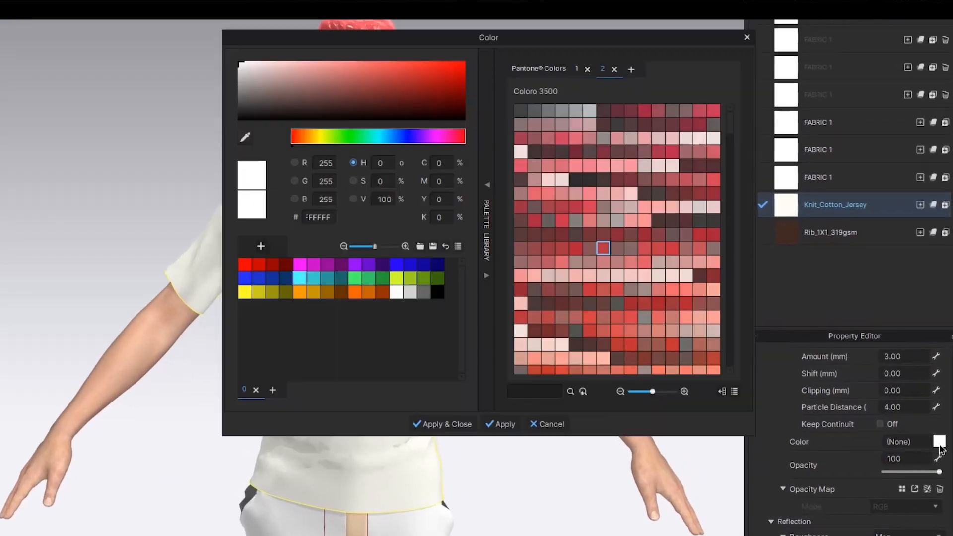
pyautogui.click(300, 279)
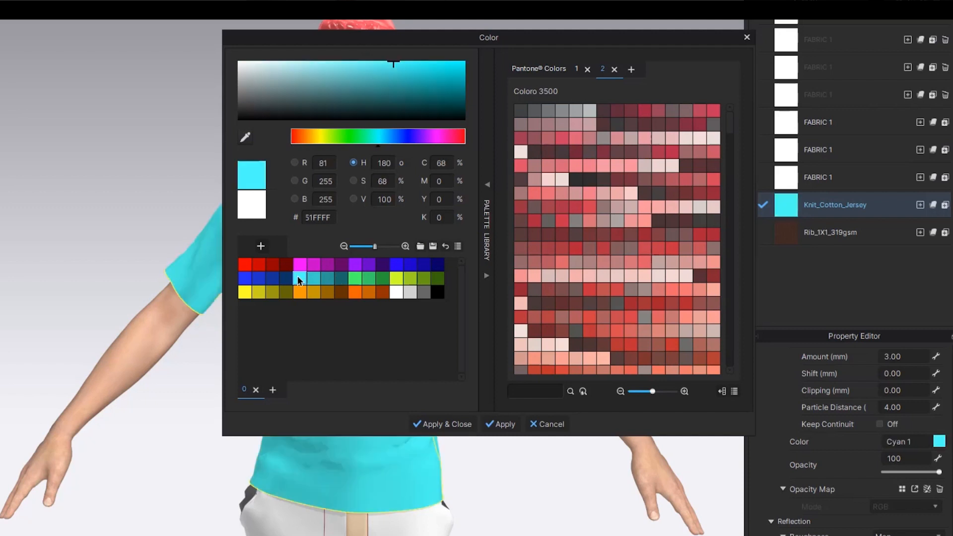
pyautogui.moveTo(355, 77); pyautogui.dragTo(324, 69)
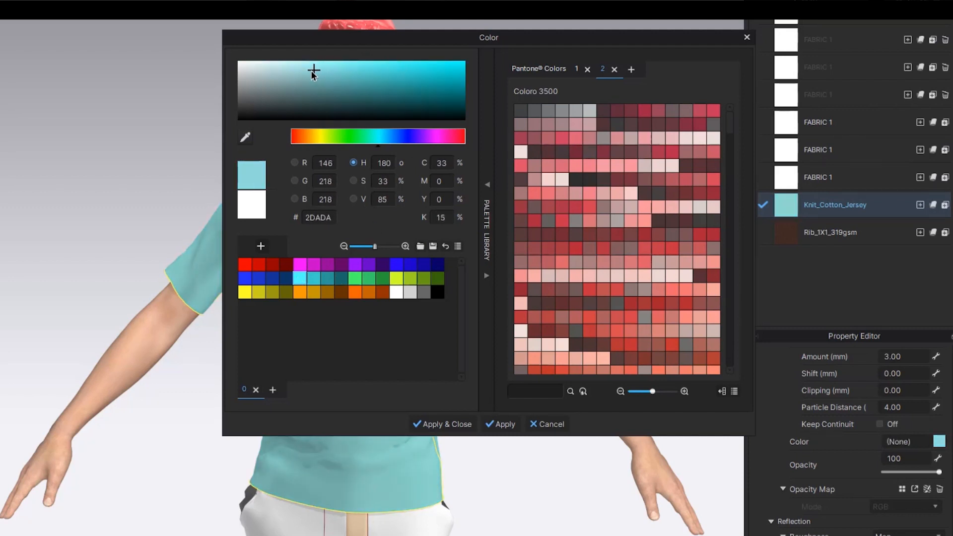
pyautogui.click(442, 425)
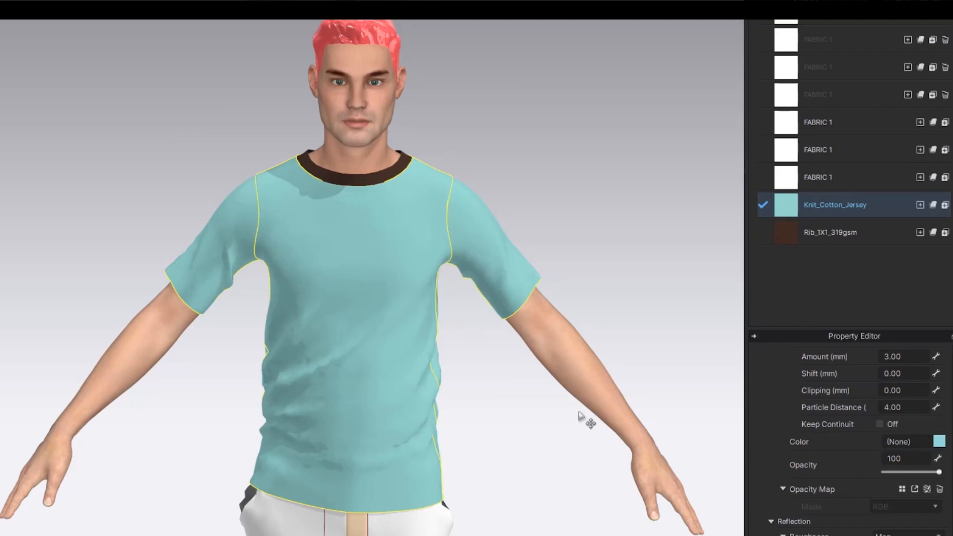
# Turn on Desaturation for the texture of the Rib_1X1_319gsm fabric.
pyautogui.click(836, 235)
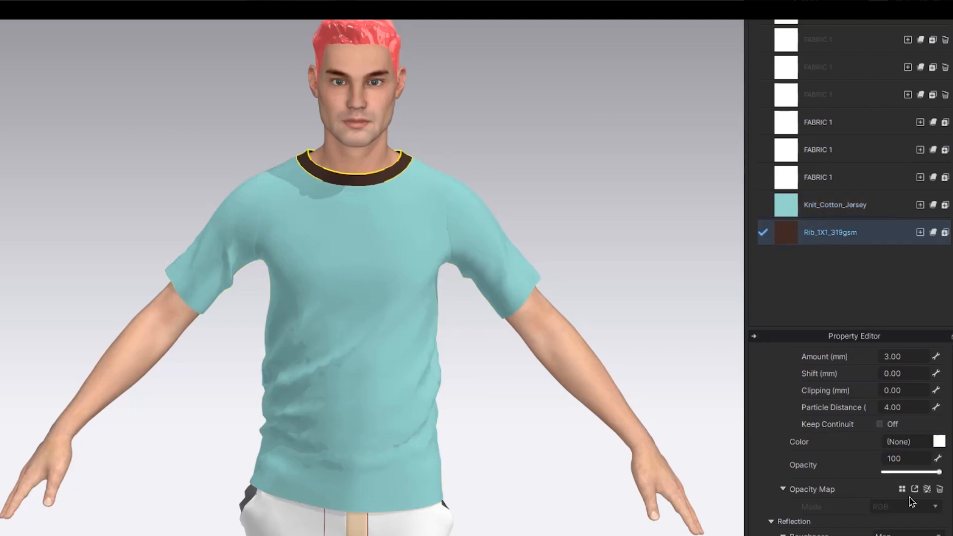
pyautogui.scroll(5, 851, 447)
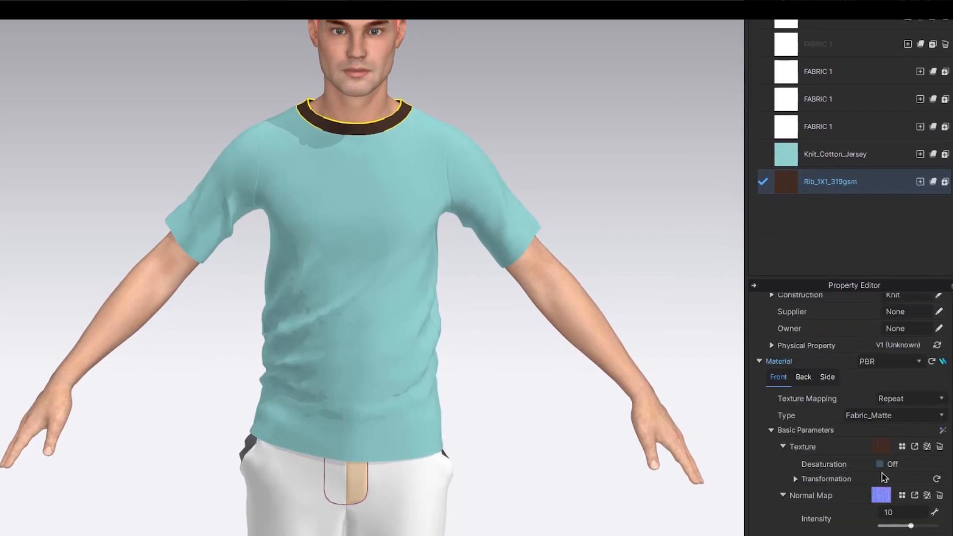
pyautogui.click(880, 464)
pyautogui.click(880, 465)
pyautogui.click(880, 464)
# Recolour the Rib_1X1_319gsm neckband fabric to a darker teal of about RGB 118, 196, 196.
pyautogui.scroll(-5, 889, 497)
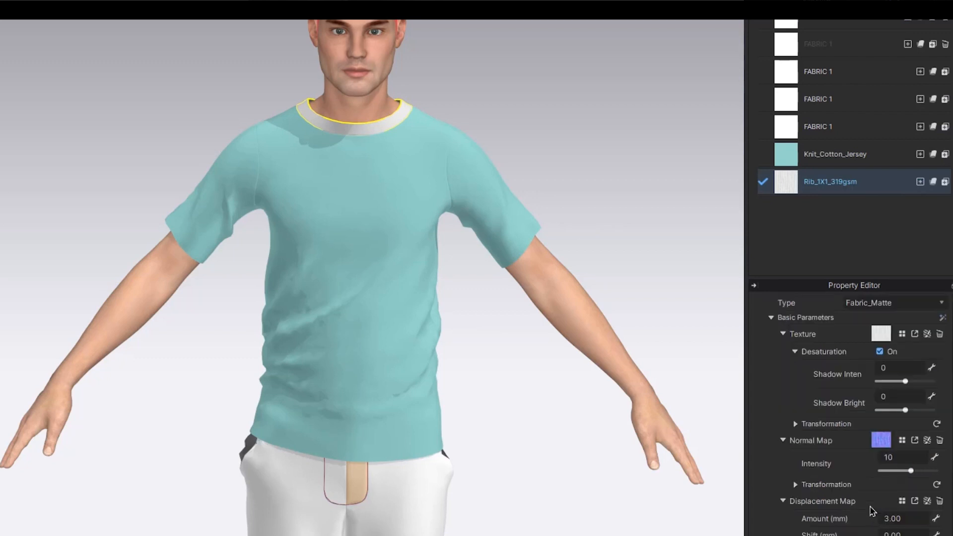
pyautogui.click(940, 491)
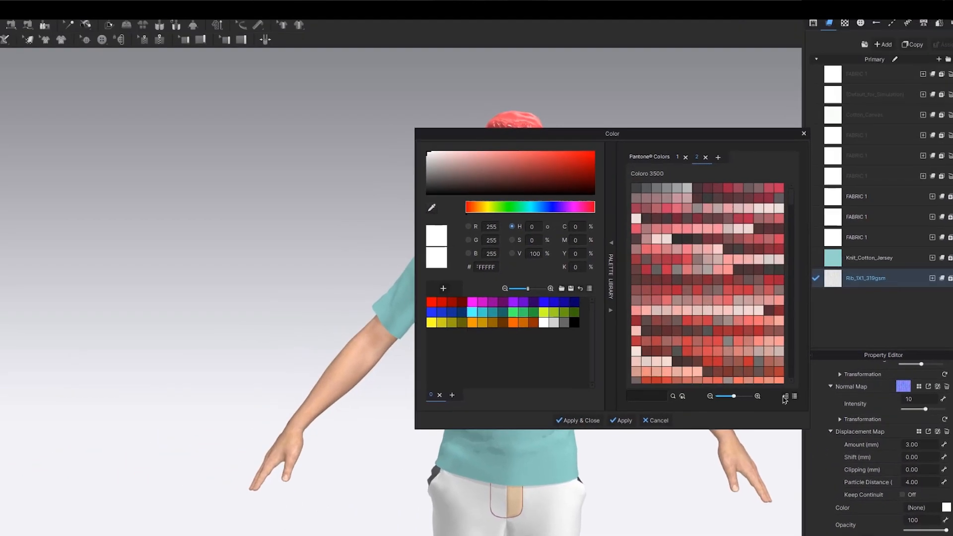
pyautogui.click(487, 319)
pyautogui.moveTo(534, 147); pyautogui.dragTo(493, 390)
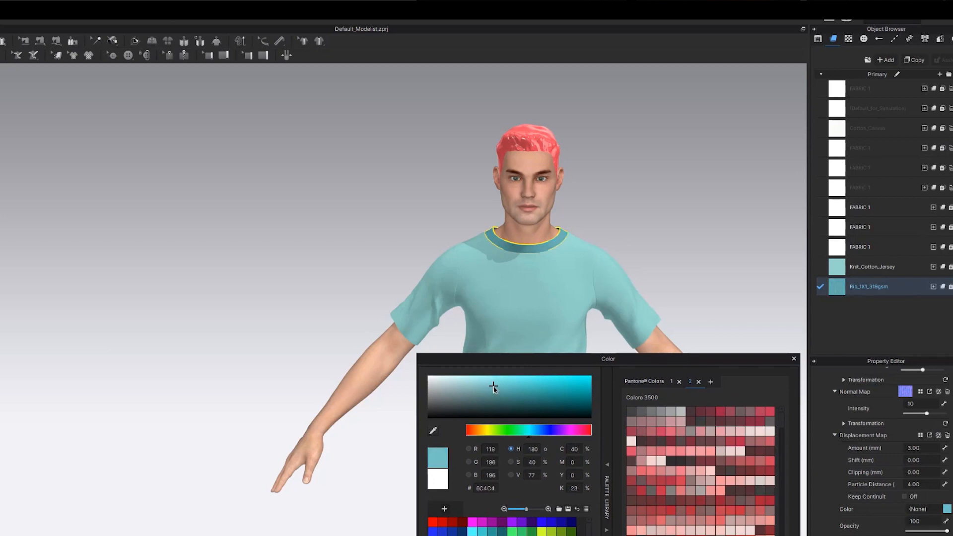
pyautogui.press('Return')
pyautogui.click(653, 486)
# Close the logo preview and add the TMFD logo PNG file to the project as a graphic.
pyautogui.moveTo(656, 470); pyautogui.dragTo(520, 428, button='middle')
pyautogui.moveTo(520, 428); pyautogui.dragTo(504, 411, button='right')
pyautogui.scroll(-3, 426, 228)
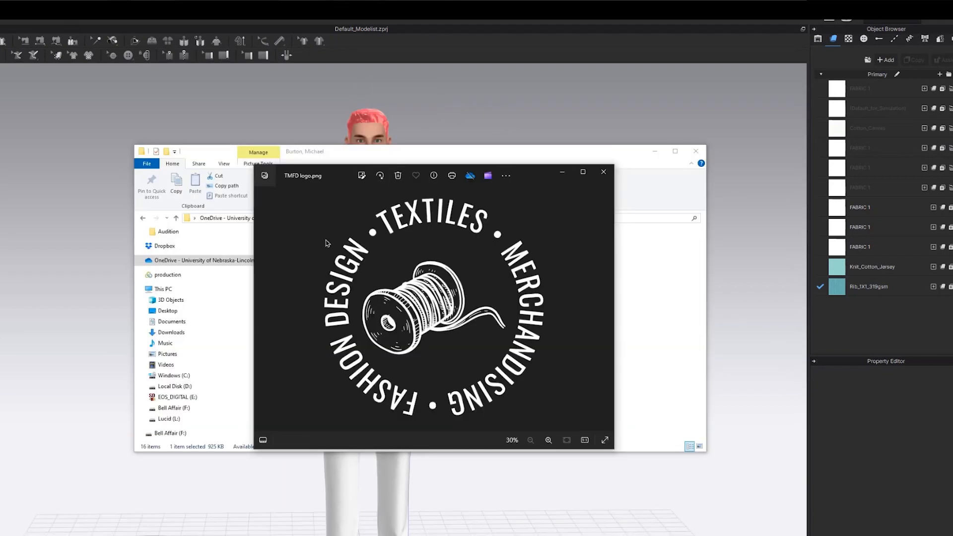
pyautogui.click(604, 172)
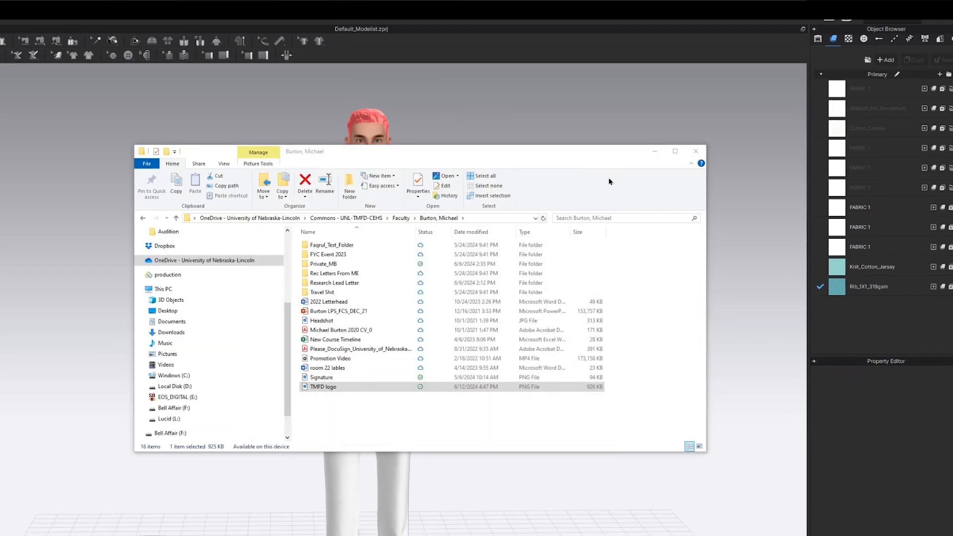
pyautogui.click(849, 39)
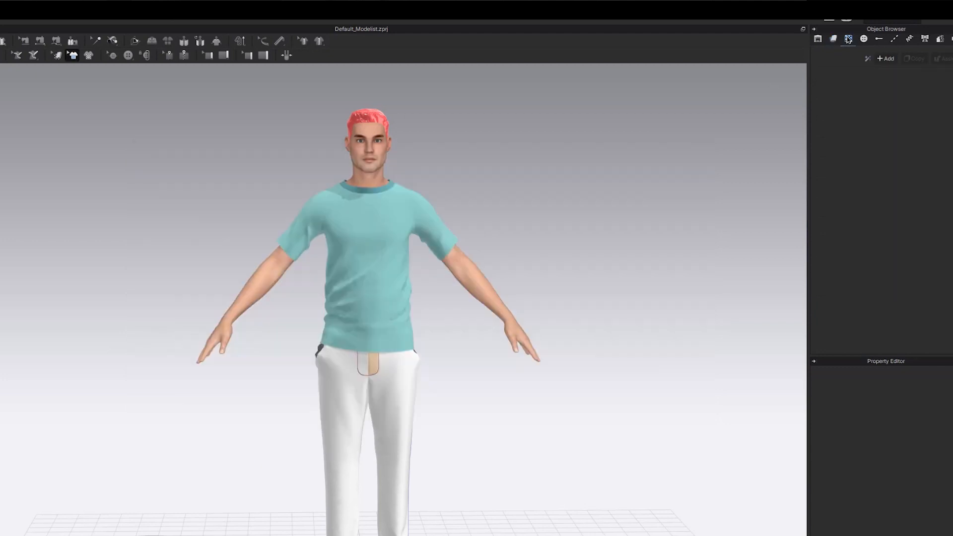
pyautogui.click(886, 58)
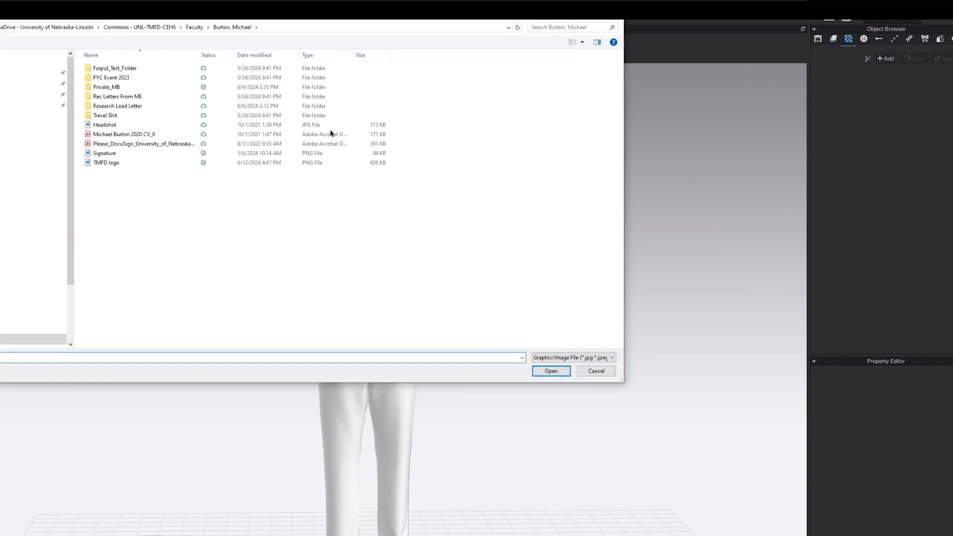
pyautogui.doubleClick(105, 162)
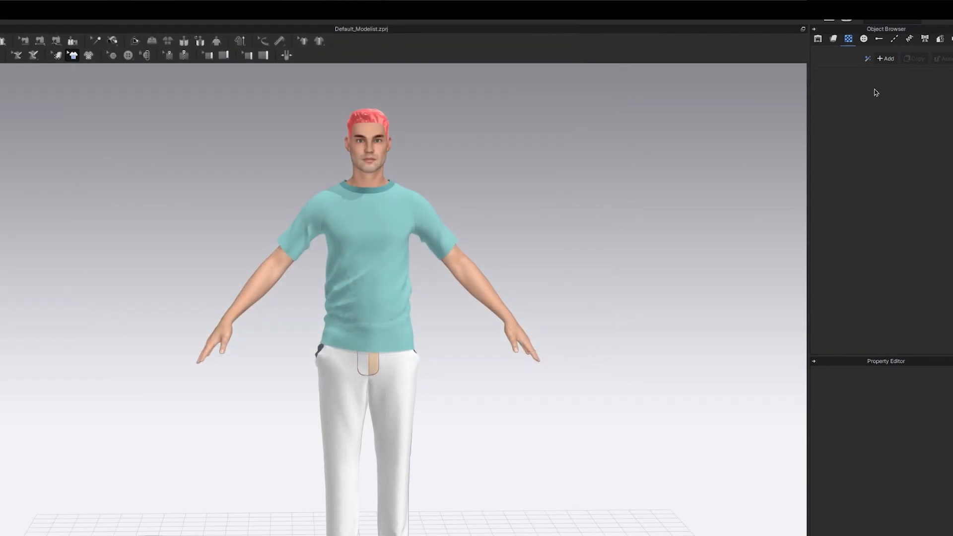
# Place the TMFD logo graphic on the front of the T-shirt, centred across the chest.
pyautogui.click(369, 274)
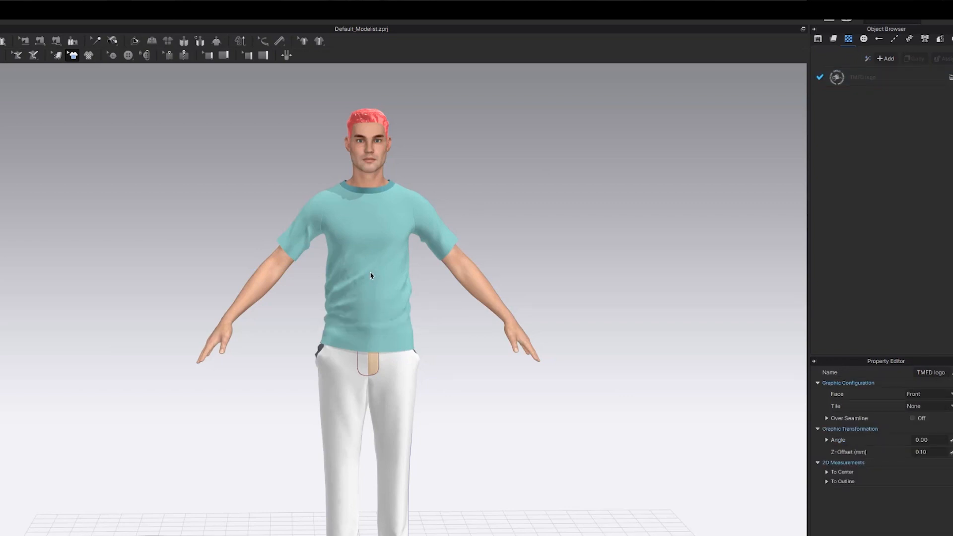
pyautogui.click(371, 274)
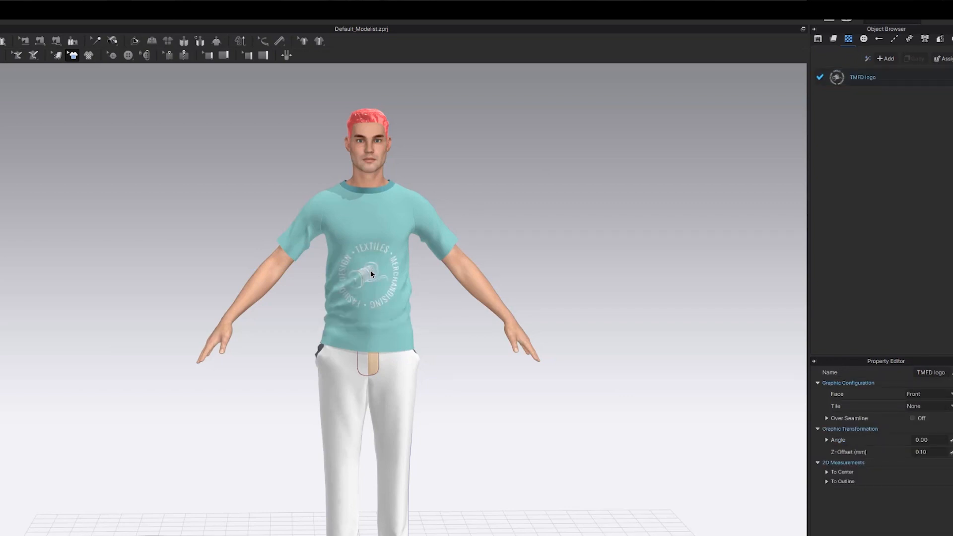
pyautogui.scroll(5, 376, 448)
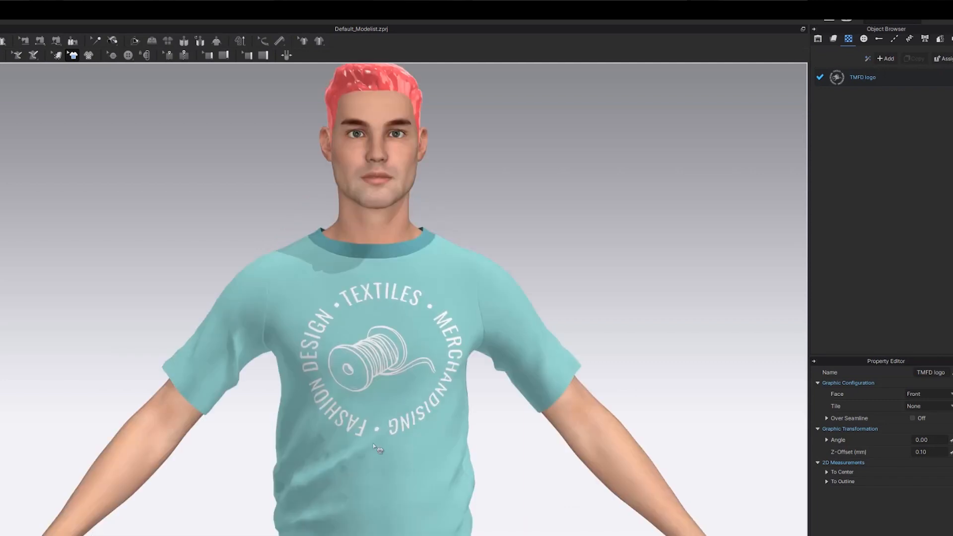
pyautogui.moveTo(372, 445); pyautogui.dragTo(372, 445, button='right')
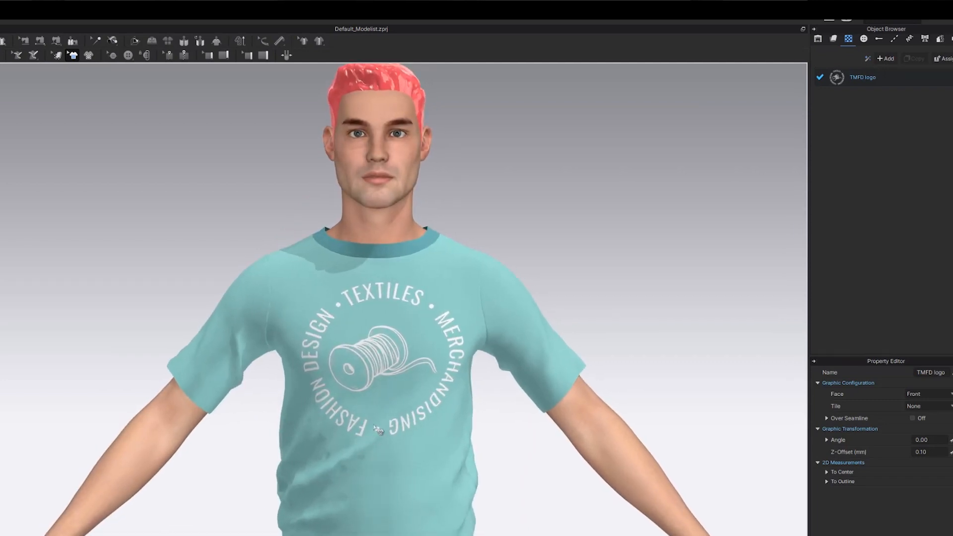